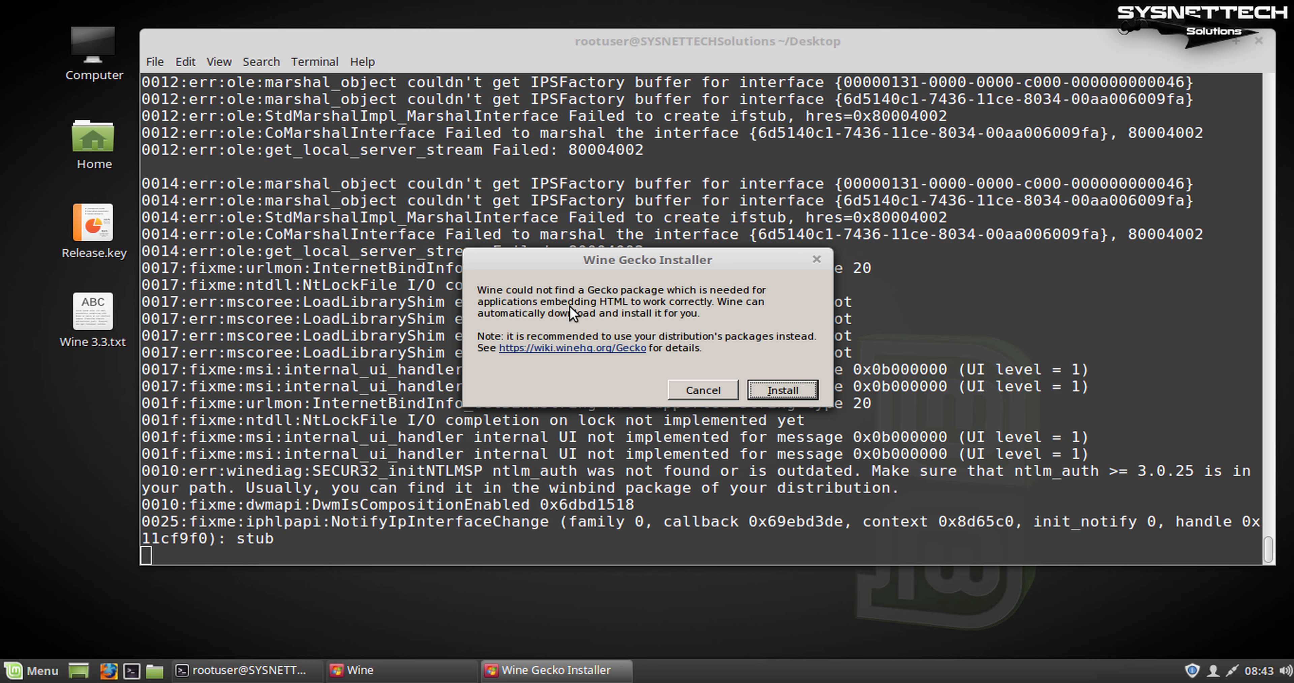
# Install the missing Wine Gecko package and move the Wine configuration window away from the screen corner.
pyautogui.click(788, 391)
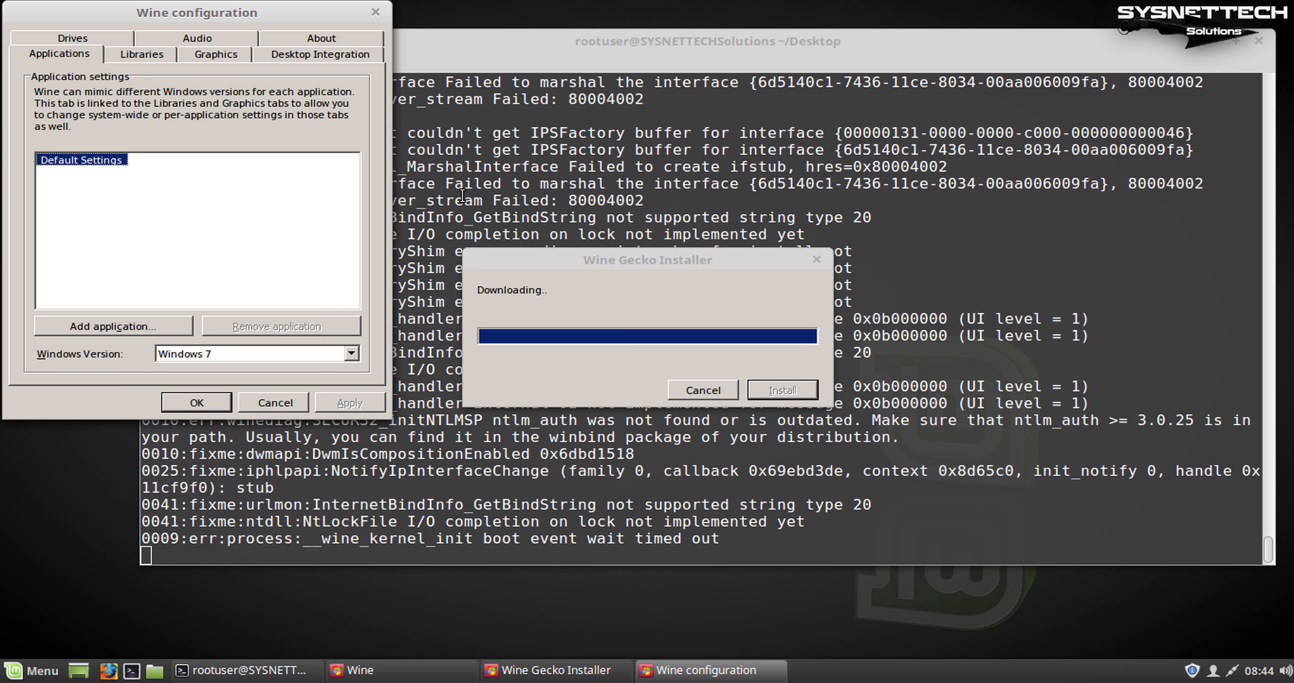
pyautogui.moveTo(241, 25); pyautogui.dragTo(332, 49)
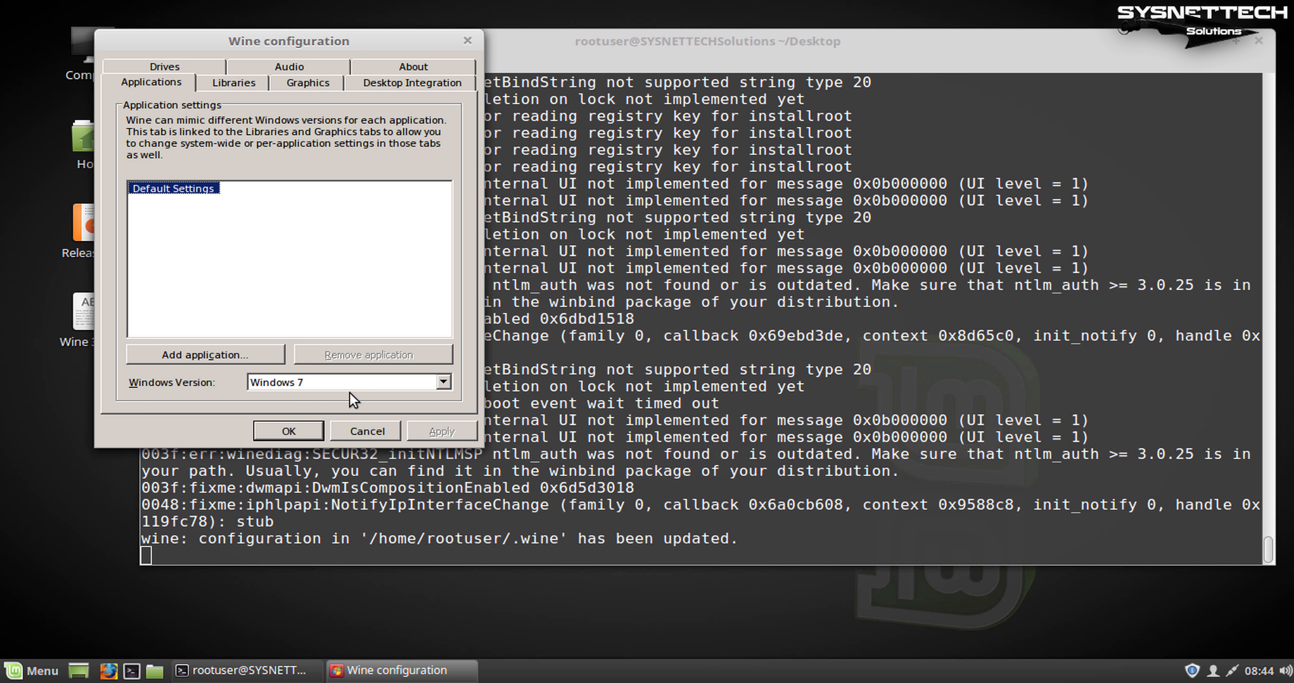
# Review the Libraries, Graphics, Desktop Integration and About pages of the Wine configuration.
pyautogui.click(238, 82)
pyautogui.click(319, 85)
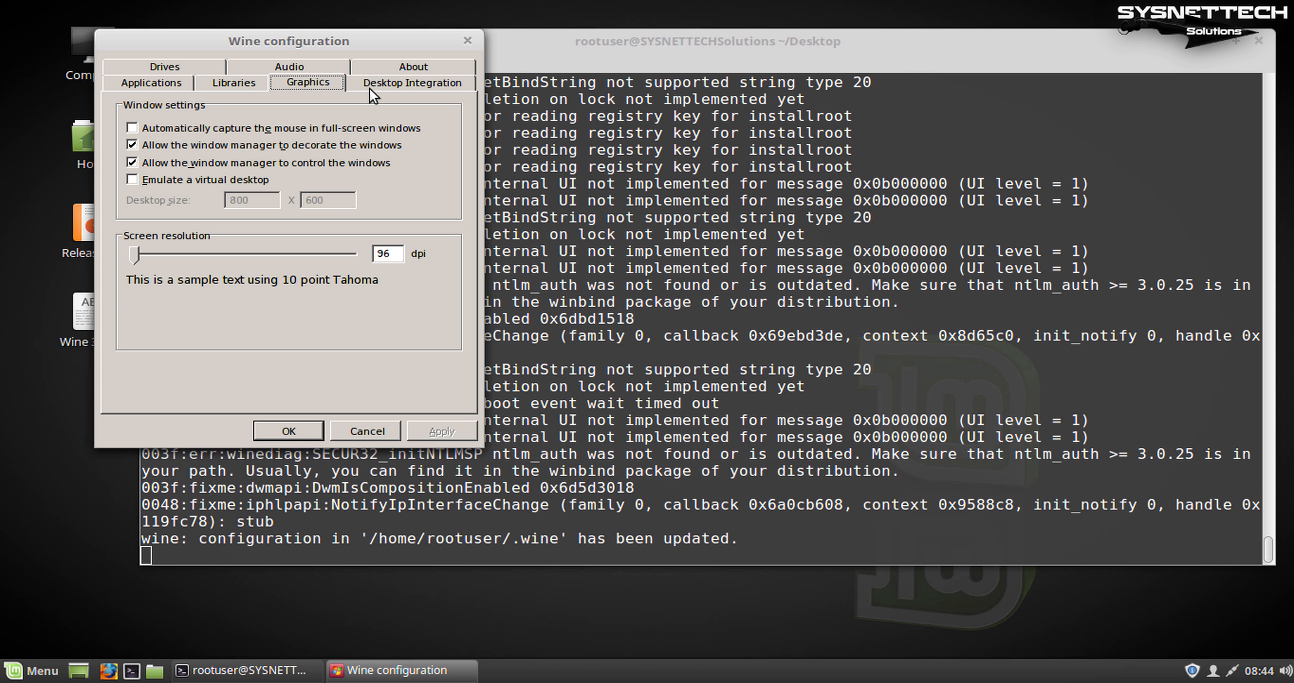
pyautogui.click(373, 88)
pyautogui.click(411, 67)
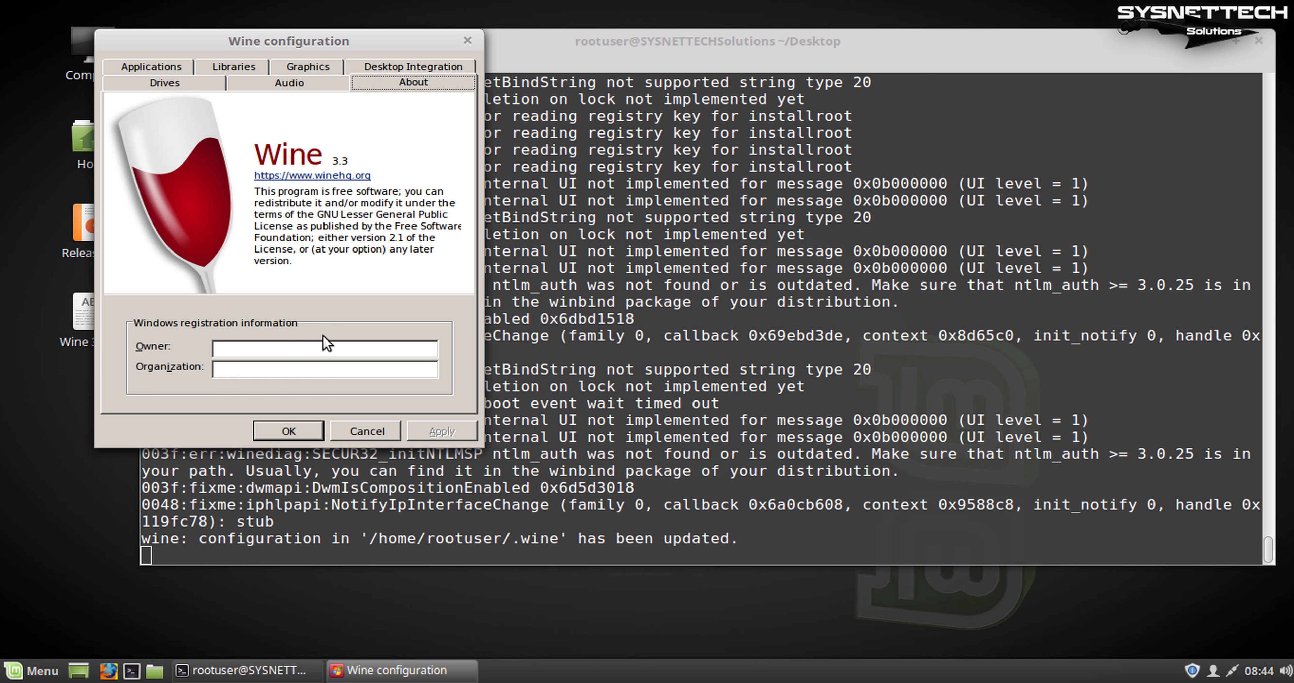
# Accept the Wine configuration and close the terminal window.
pyautogui.click(323, 433)
pyautogui.press('Return')
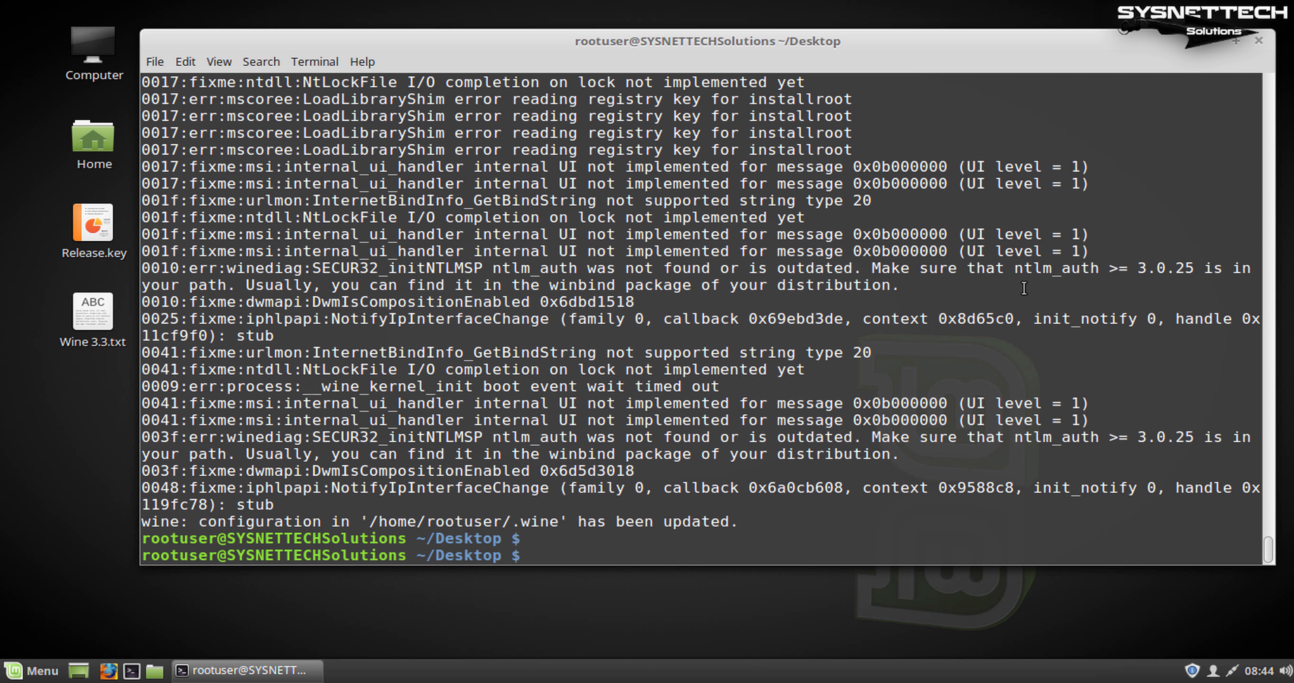
pyautogui.click(1260, 46)
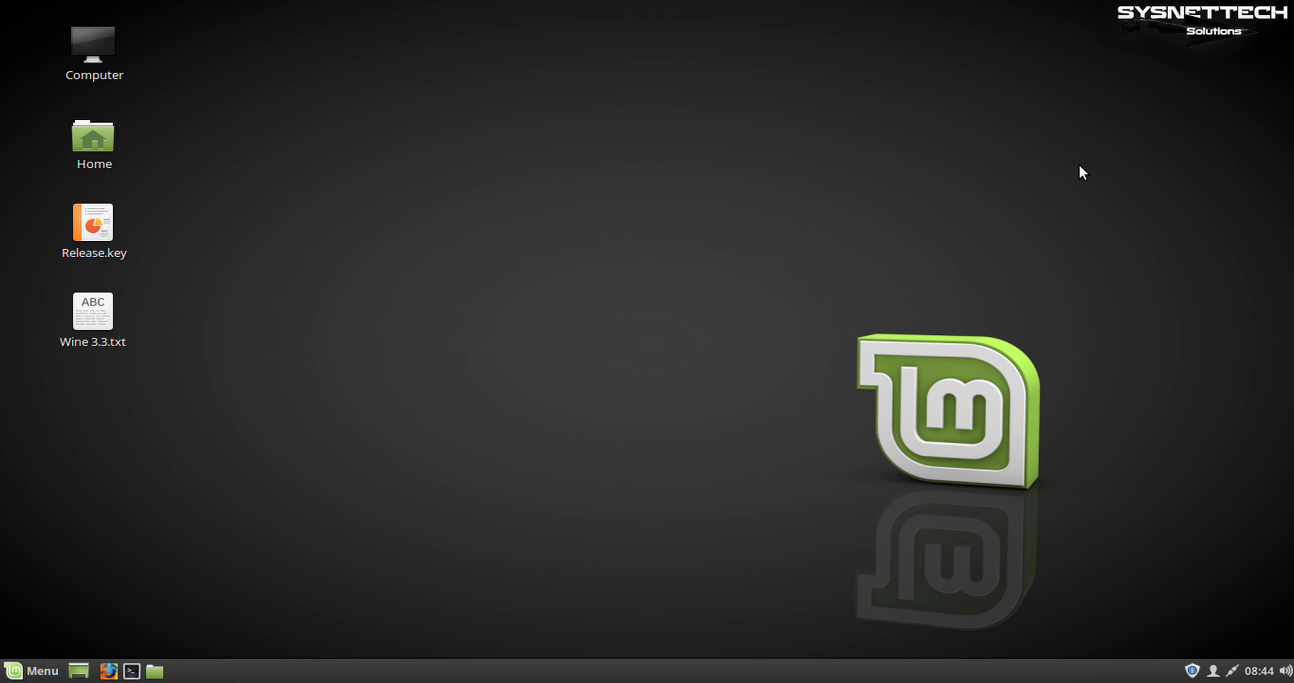
# Switch to Firefox and search the web for "notepadd" from the Linux Mint start page.
pyautogui.moveTo(612, 360); pyautogui.dragTo(233, 530)
pyautogui.click(117, 670)
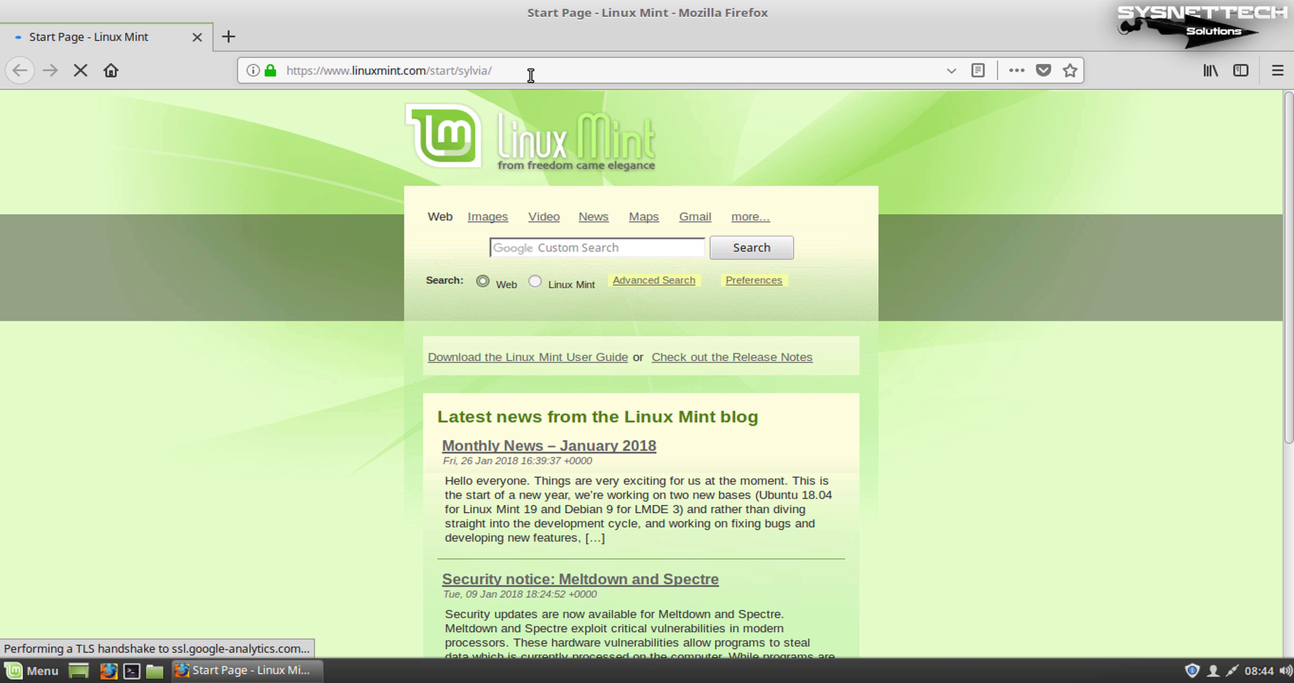
pyautogui.click(628, 254)
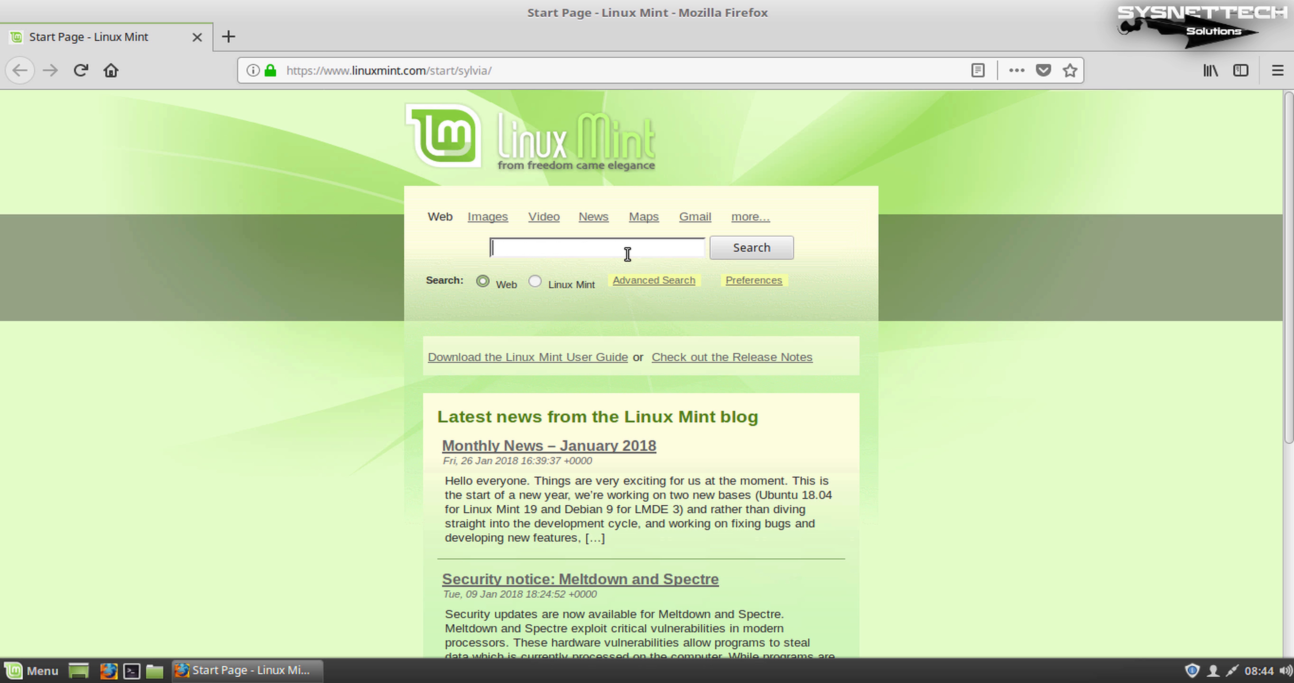
pyautogui.write('notepadd')
pyautogui.press('Return')
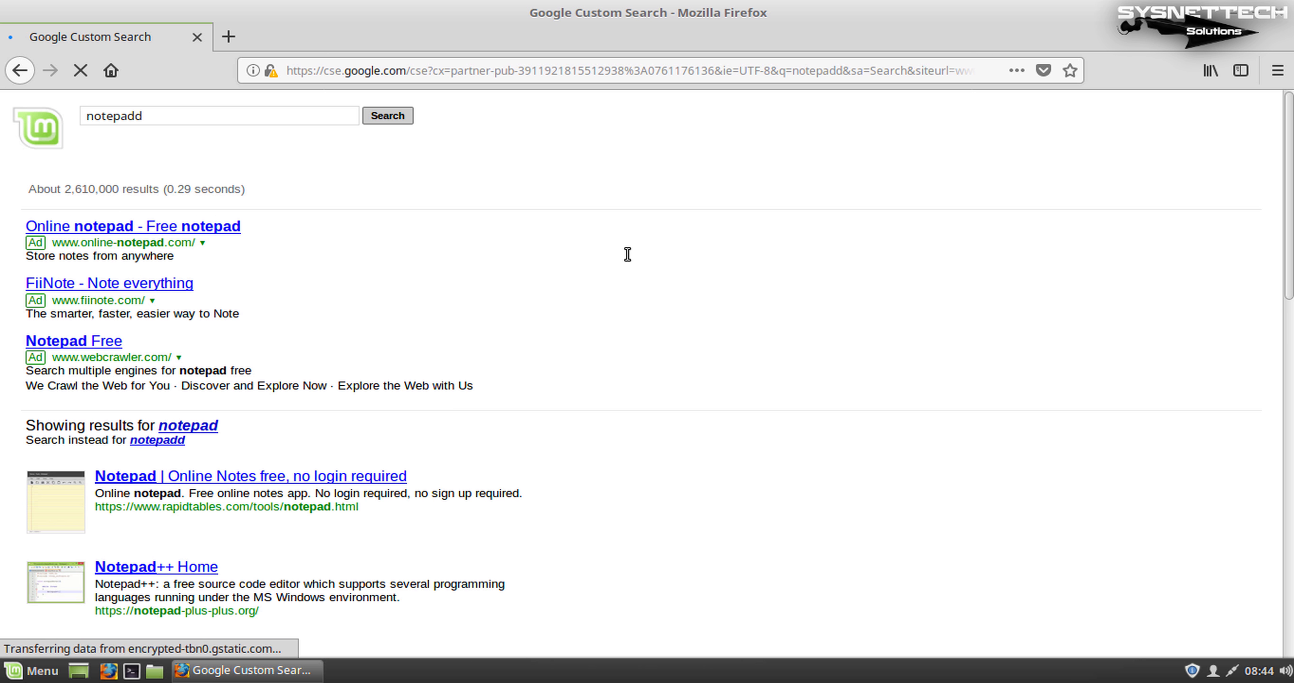
# Look through the search results and correct the search term to "notepad++".
pyautogui.scroll(-3, 581, 329)
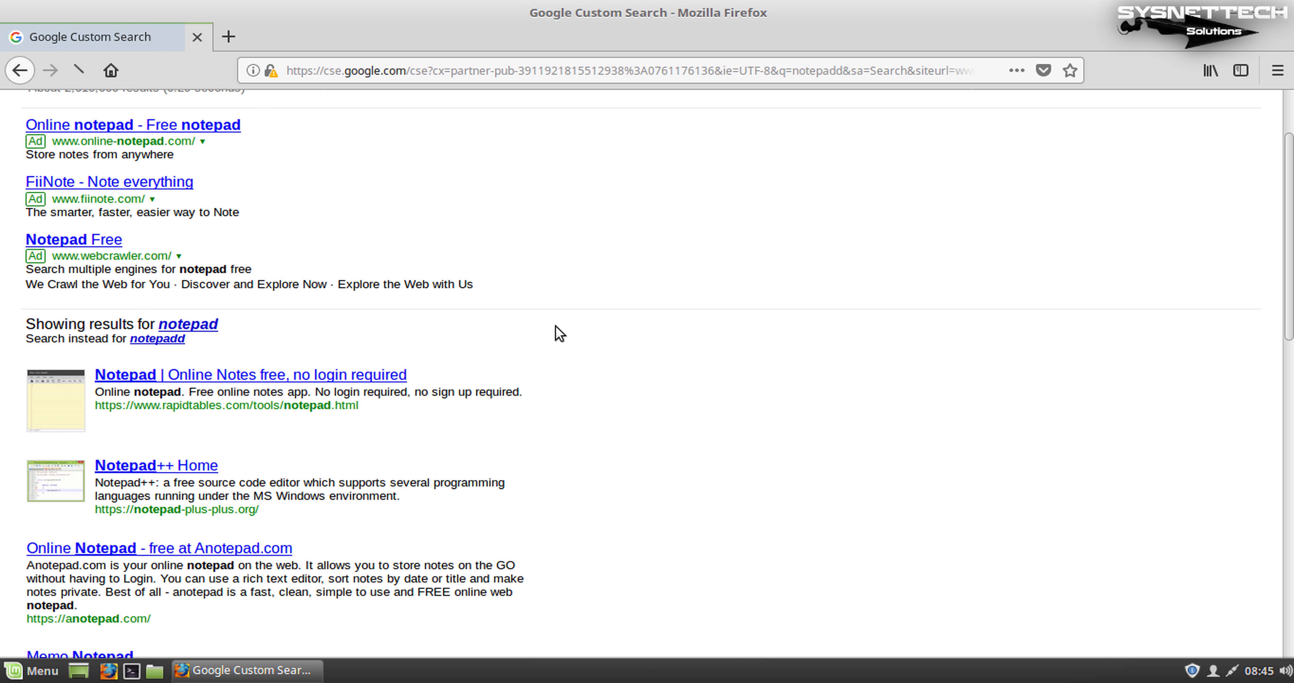
pyautogui.scroll(-5, 548, 354)
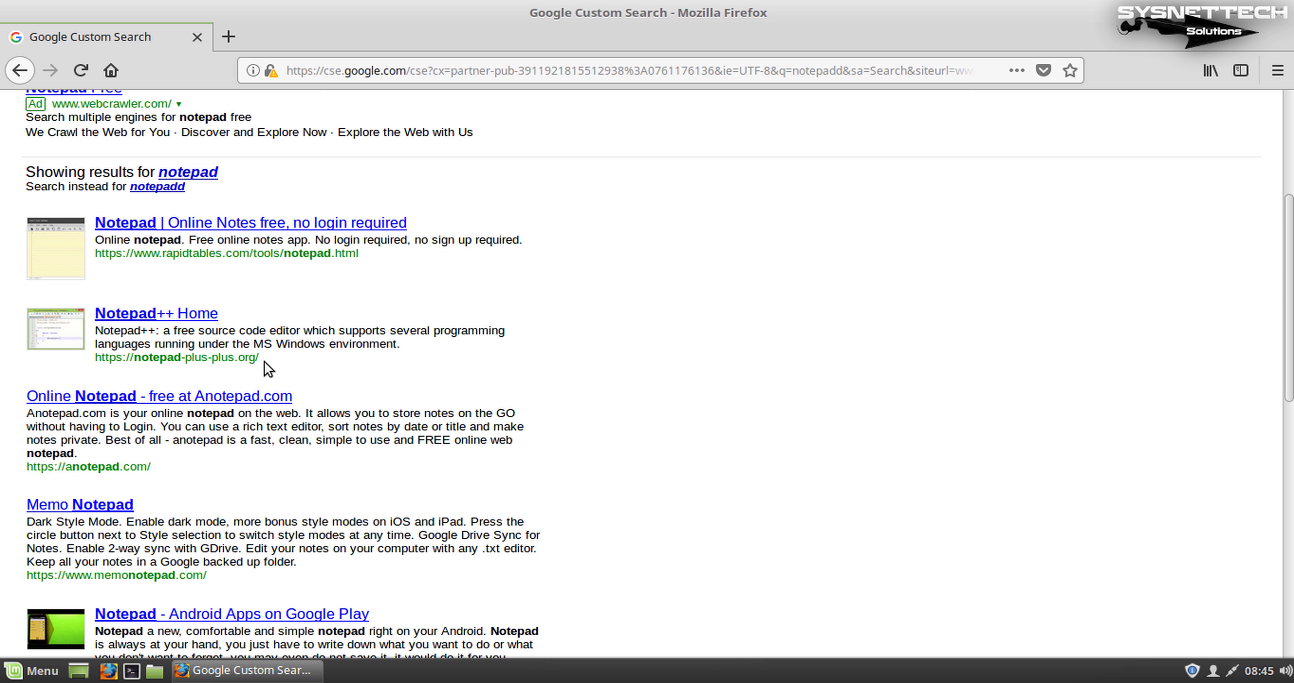
pyautogui.scroll(-1, 266, 371)
pyautogui.scroll(-2, 348, 368)
pyautogui.scroll(3, 384, 373)
pyautogui.scroll(8, 384, 372)
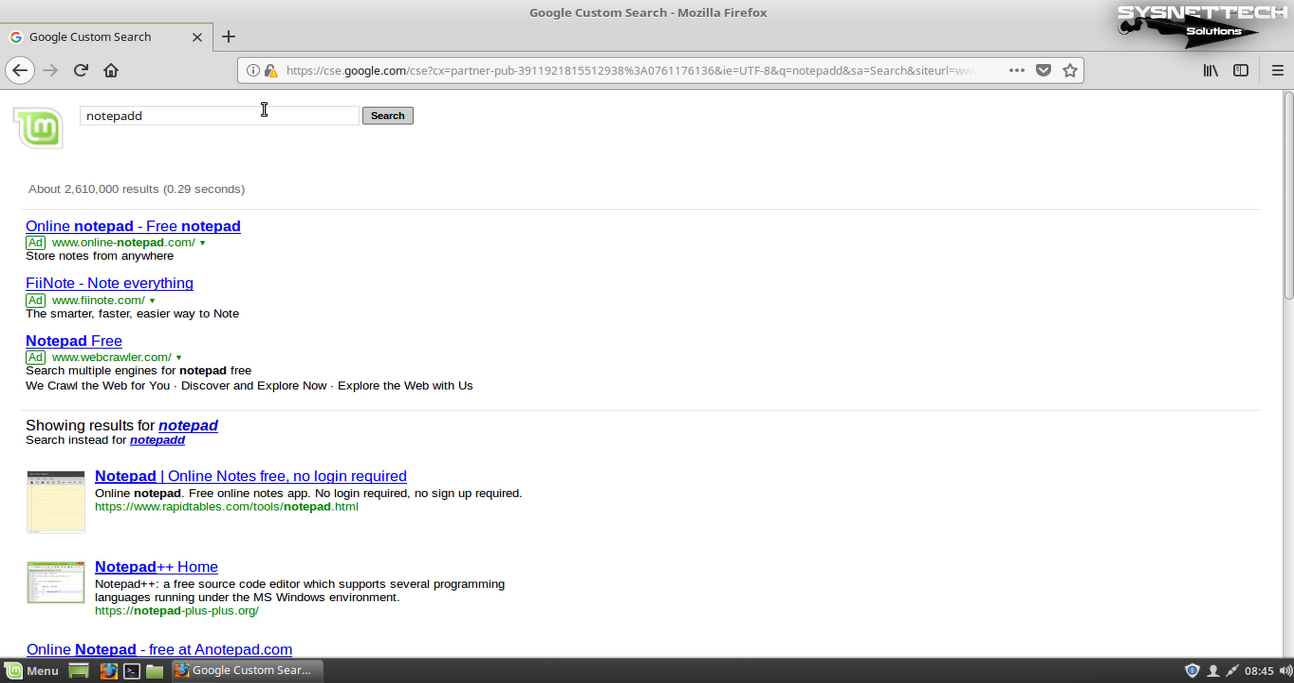
pyautogui.press('BackSpace')
pyautogui.write('++')
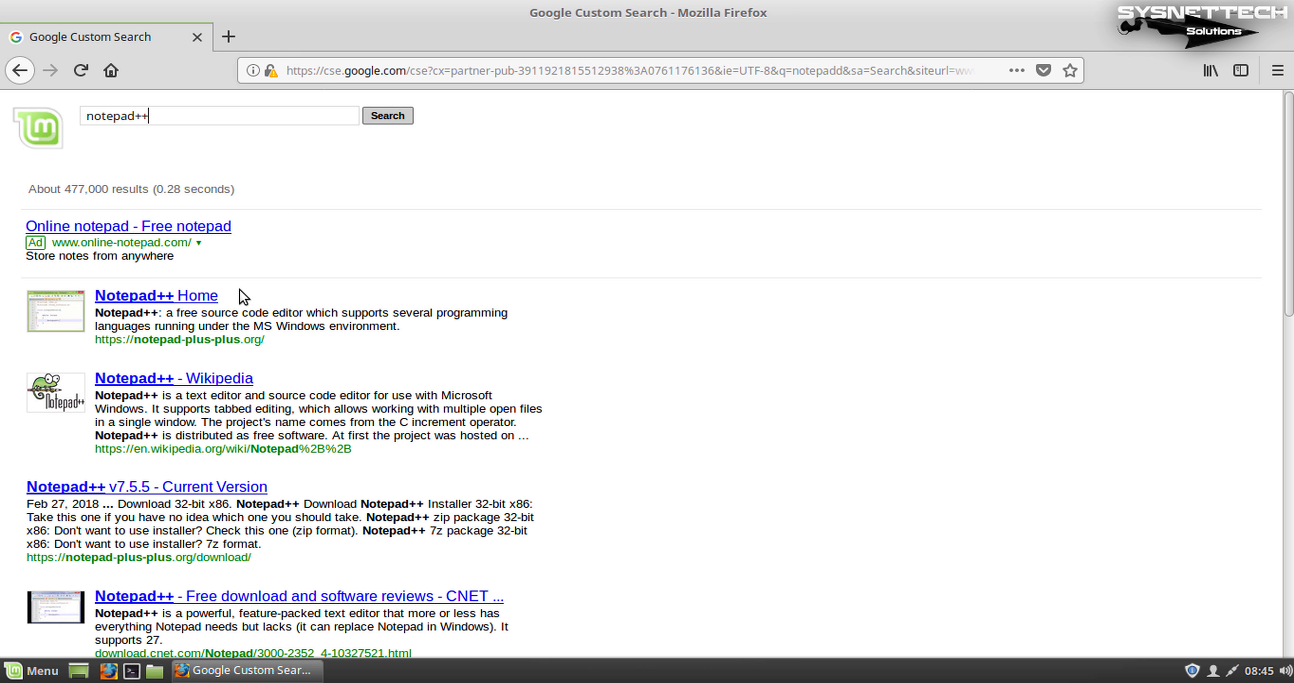
# Open the Notepad++ home page from the results and go to the download page of the 7.5.5 release.
pyautogui.click(190, 296)
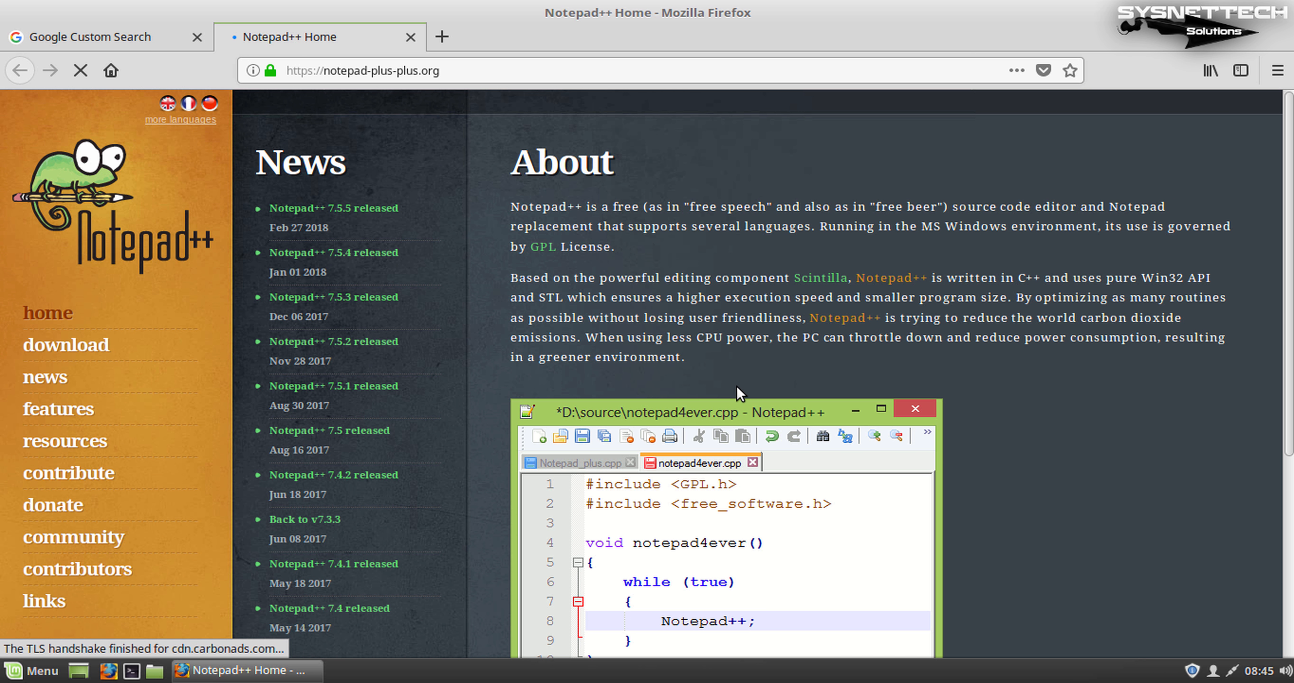
pyautogui.click(347, 209)
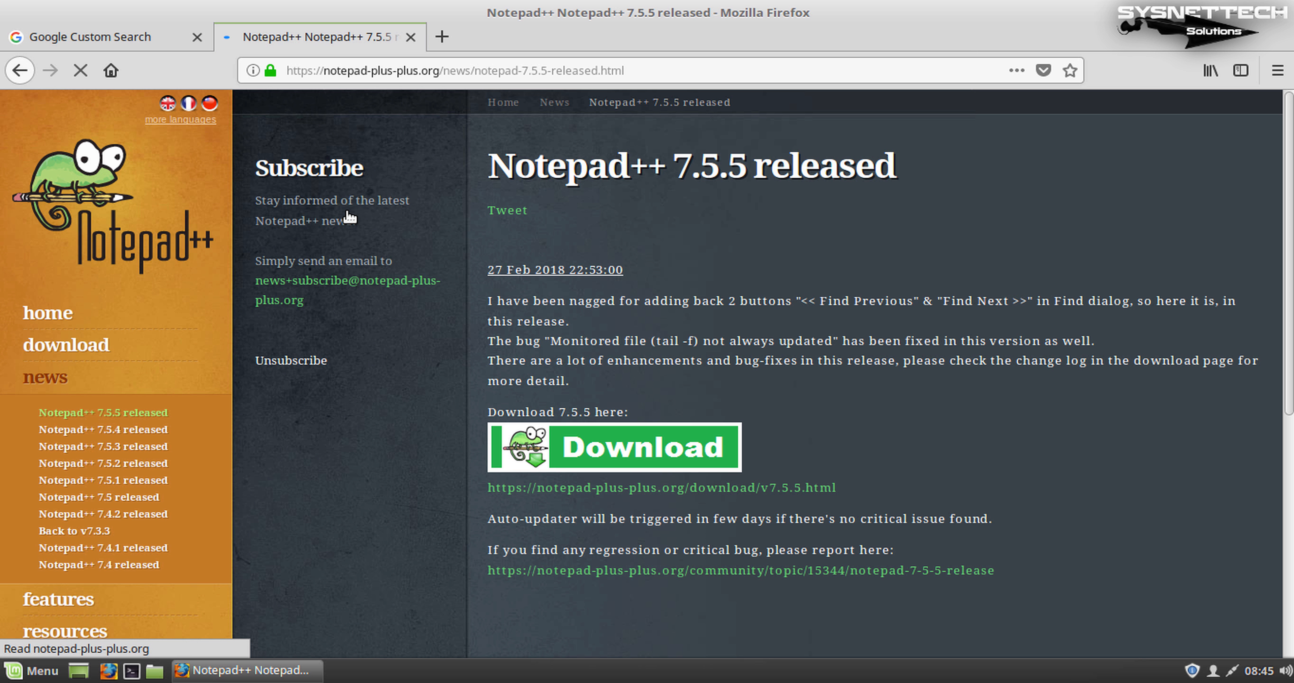
pyautogui.click(679, 461)
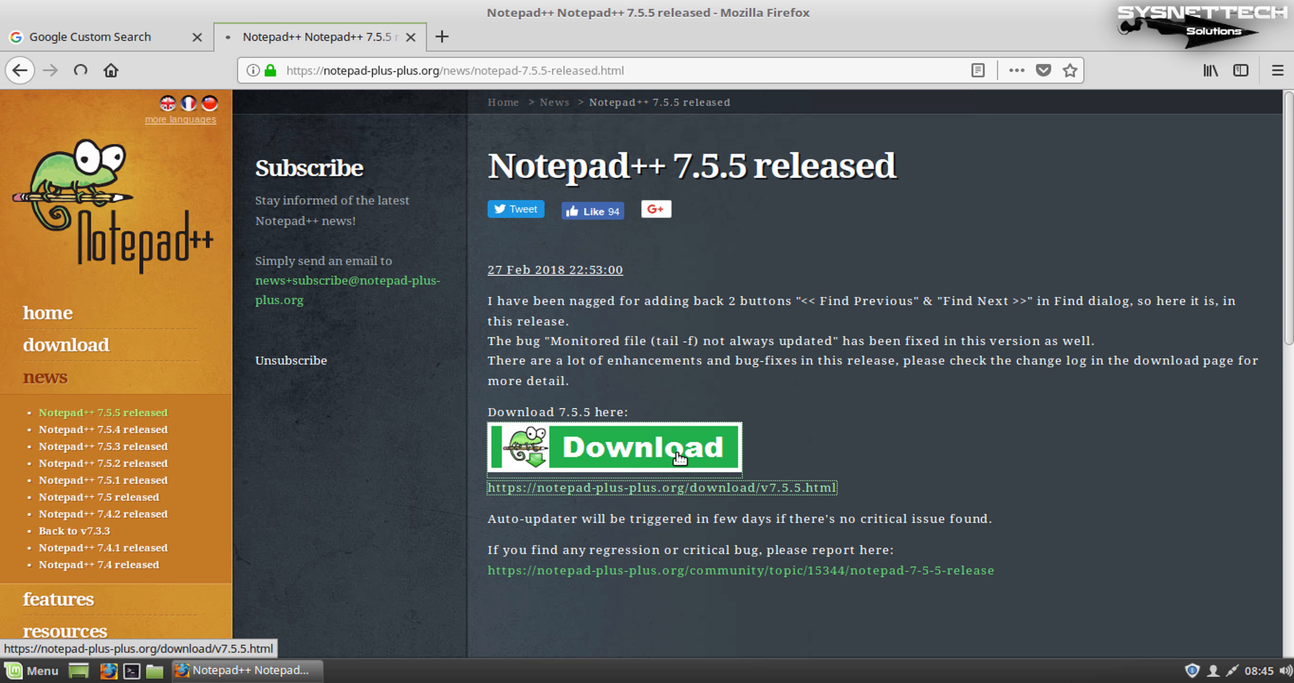
# Download the 32-bit x86 Notepad++ installer, saving npp.7.5.5.Installer.exe to disk.
pyautogui.scroll(-5, 668, 452)
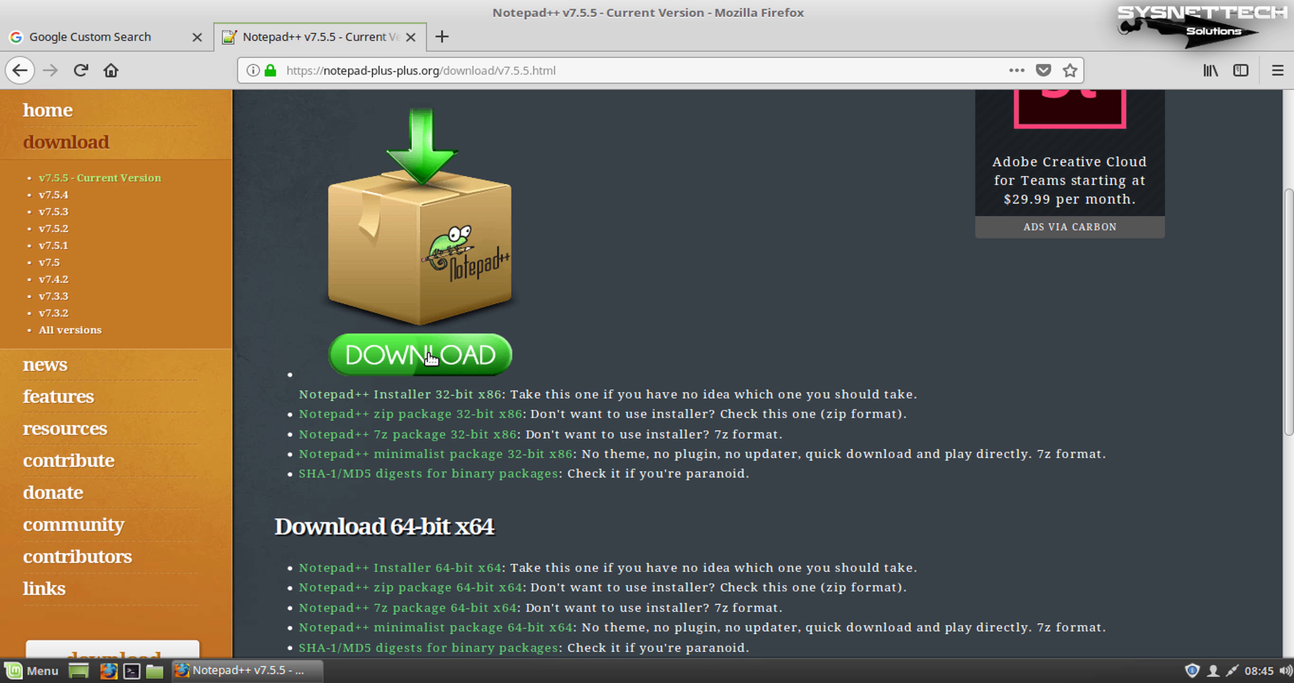
pyautogui.click(434, 367)
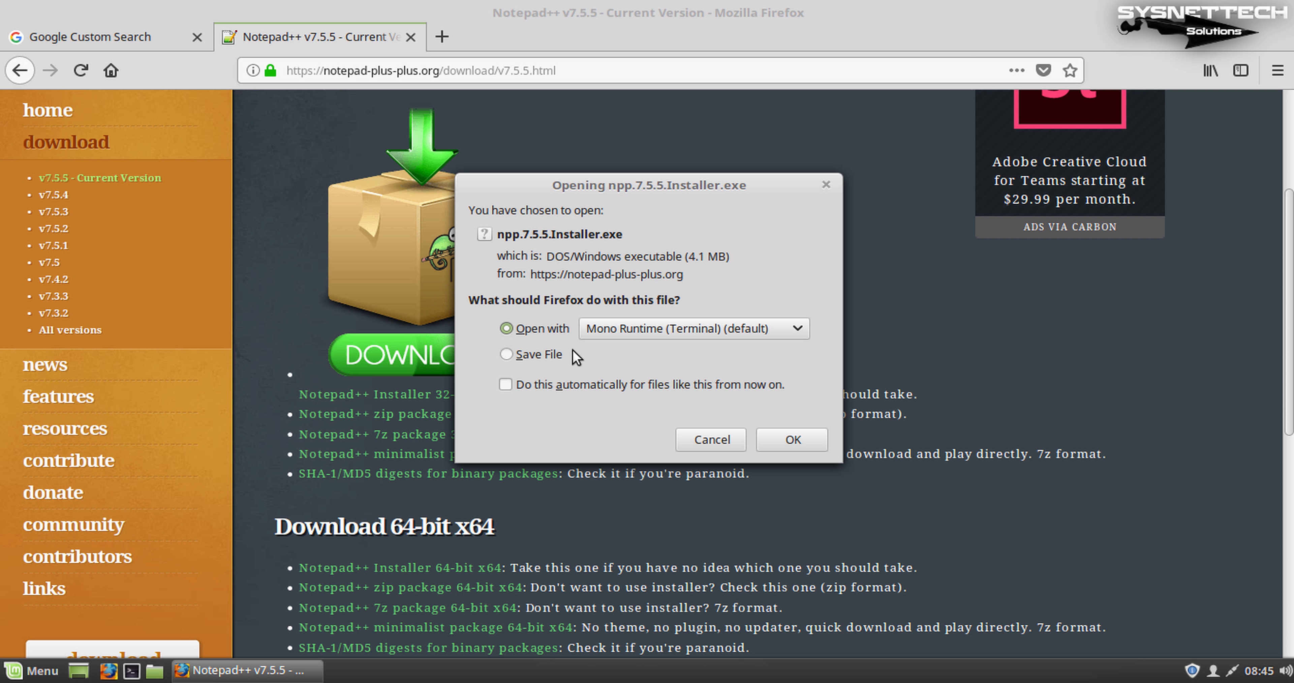
pyautogui.click(537, 353)
pyautogui.click(790, 440)
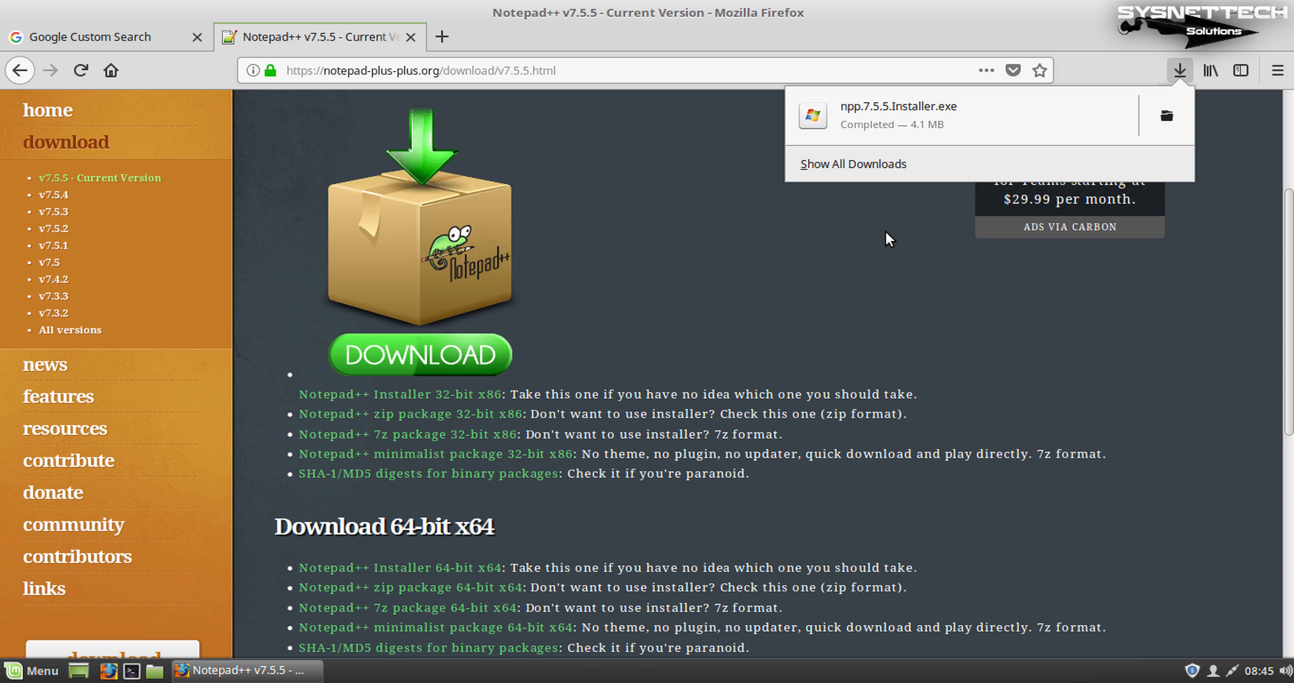
# Show the downloaded installer in its containing folder and close the Firefox window with all its tabs.
pyautogui.click(1001, 161)
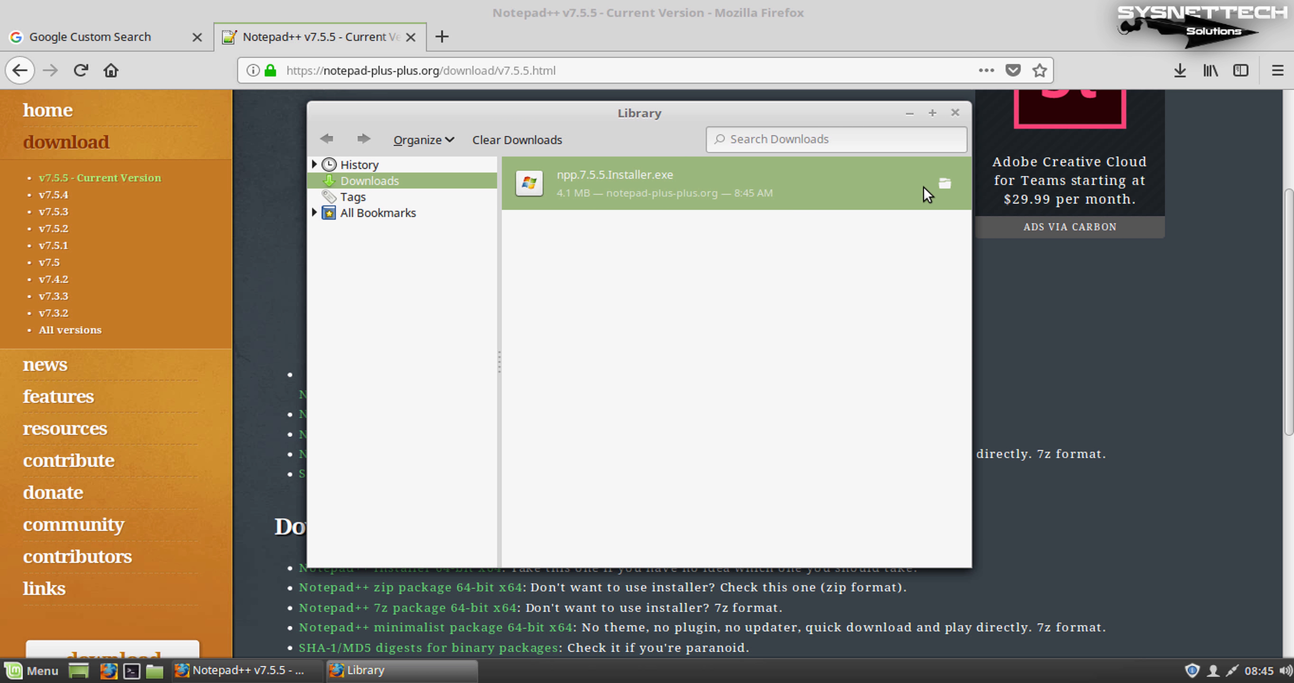
pyautogui.click(1279, 13)
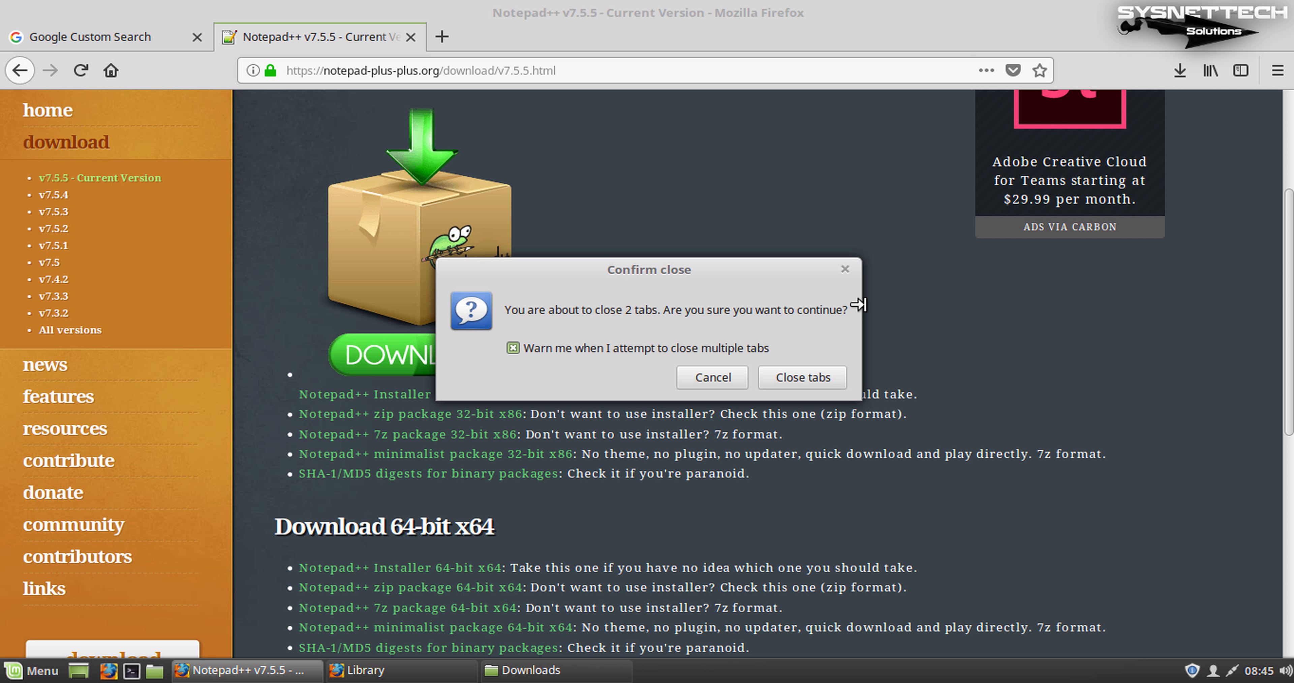
pyautogui.click(806, 377)
# Move npp.7.5.5.Installer.exe from Downloads to the Desktop and close the Downloads and Library windows.
pyautogui.click(633, 274)
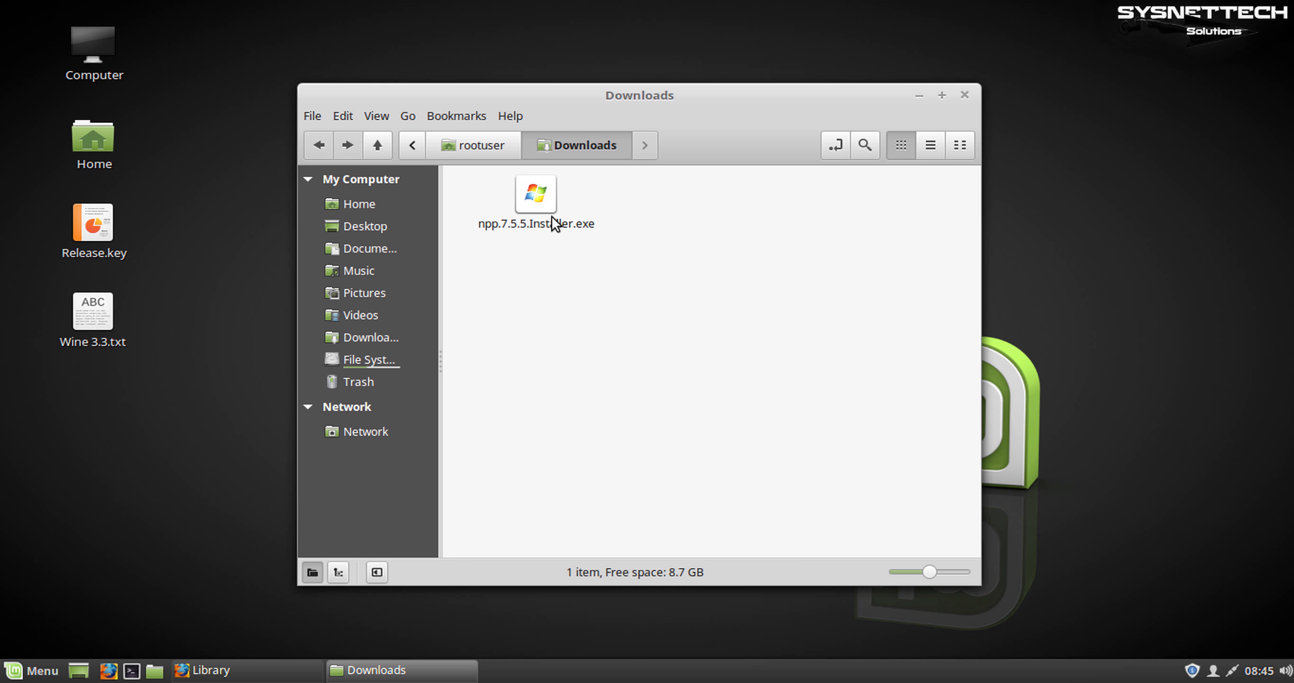
pyautogui.moveTo(551, 215); pyautogui.dragTo(366, 226)
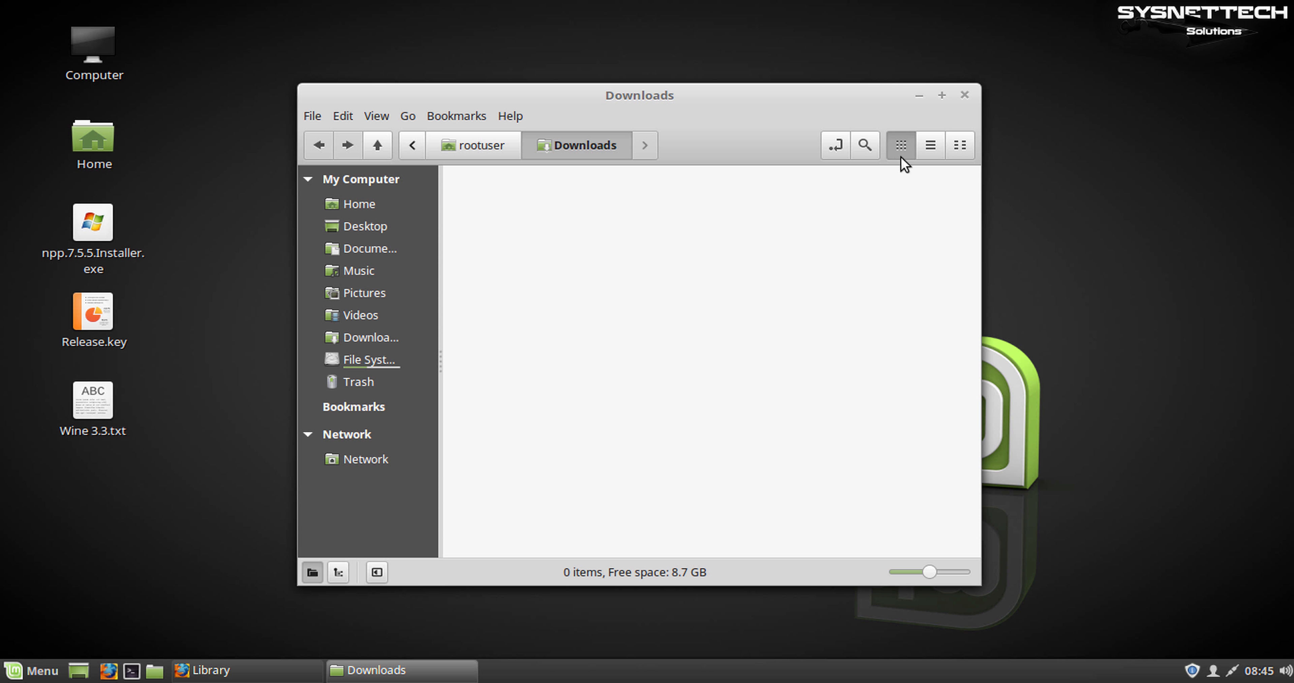
pyautogui.click(965, 96)
pyautogui.click(957, 109)
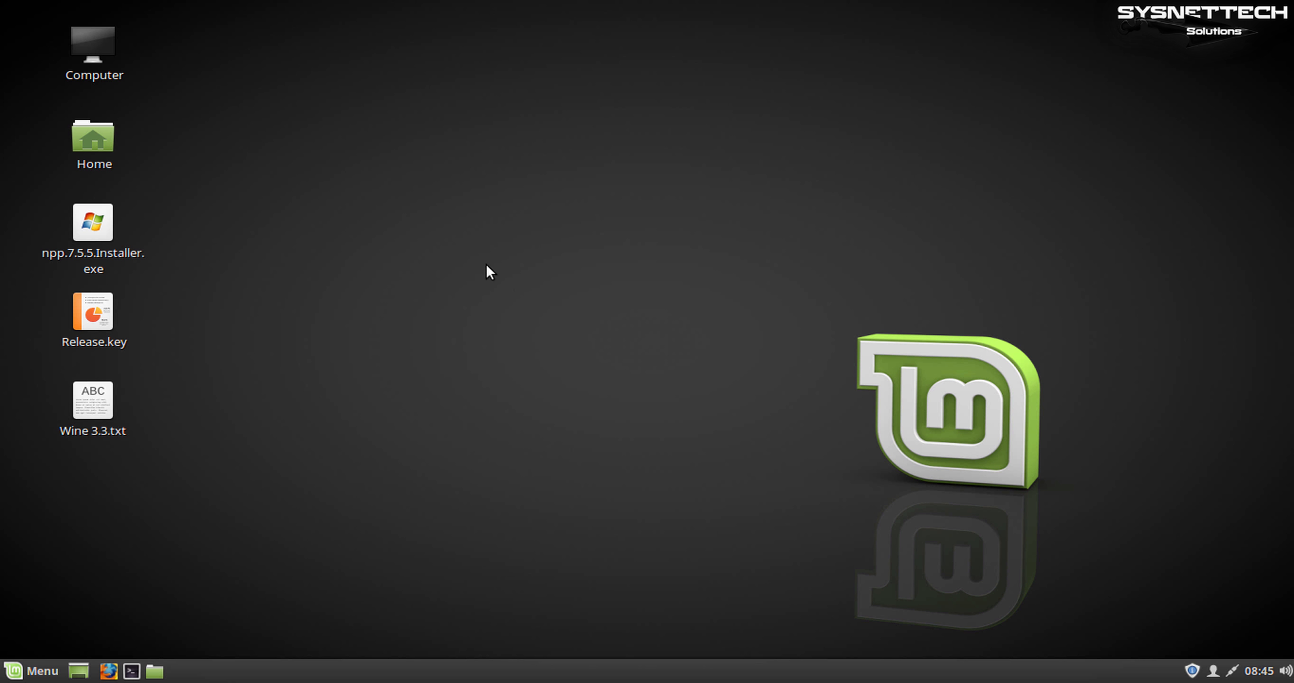
# Try to open npp.7.5.5.Installer.exe on the desktop with Mono Runtime (Terminal).
pyautogui.click(93, 216)
pyautogui.rightClick(111, 221)
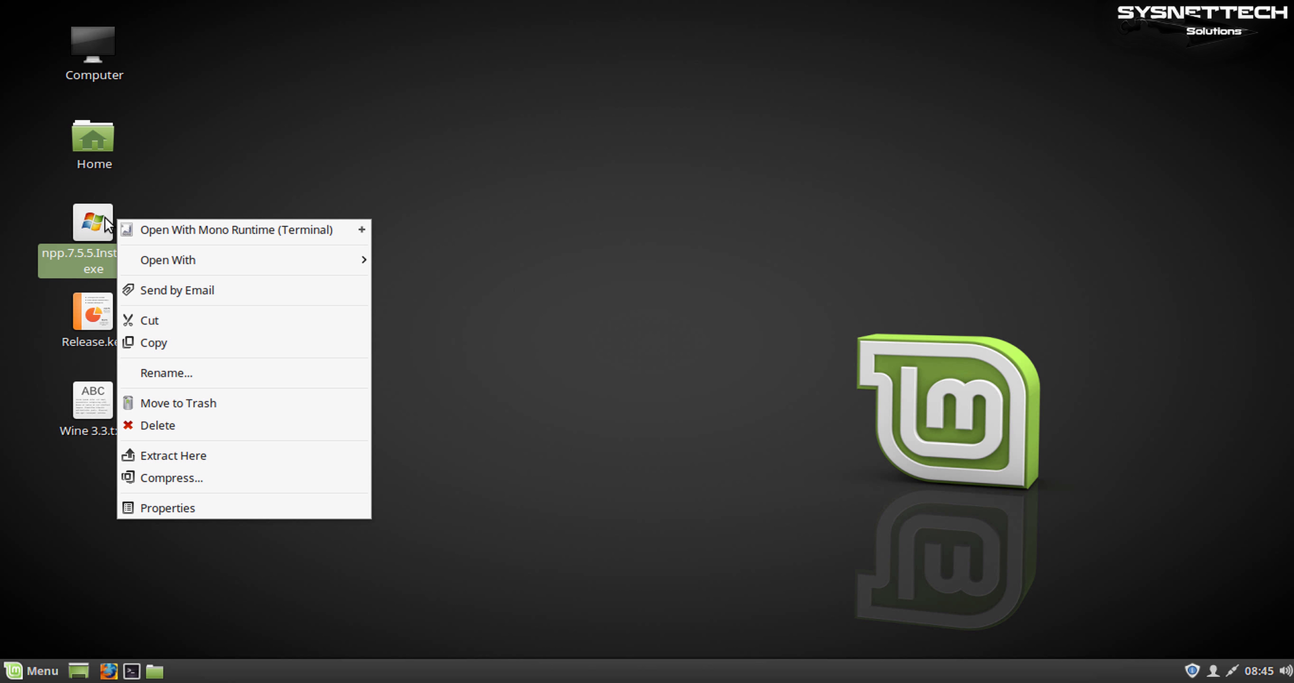
pyautogui.click(345, 226)
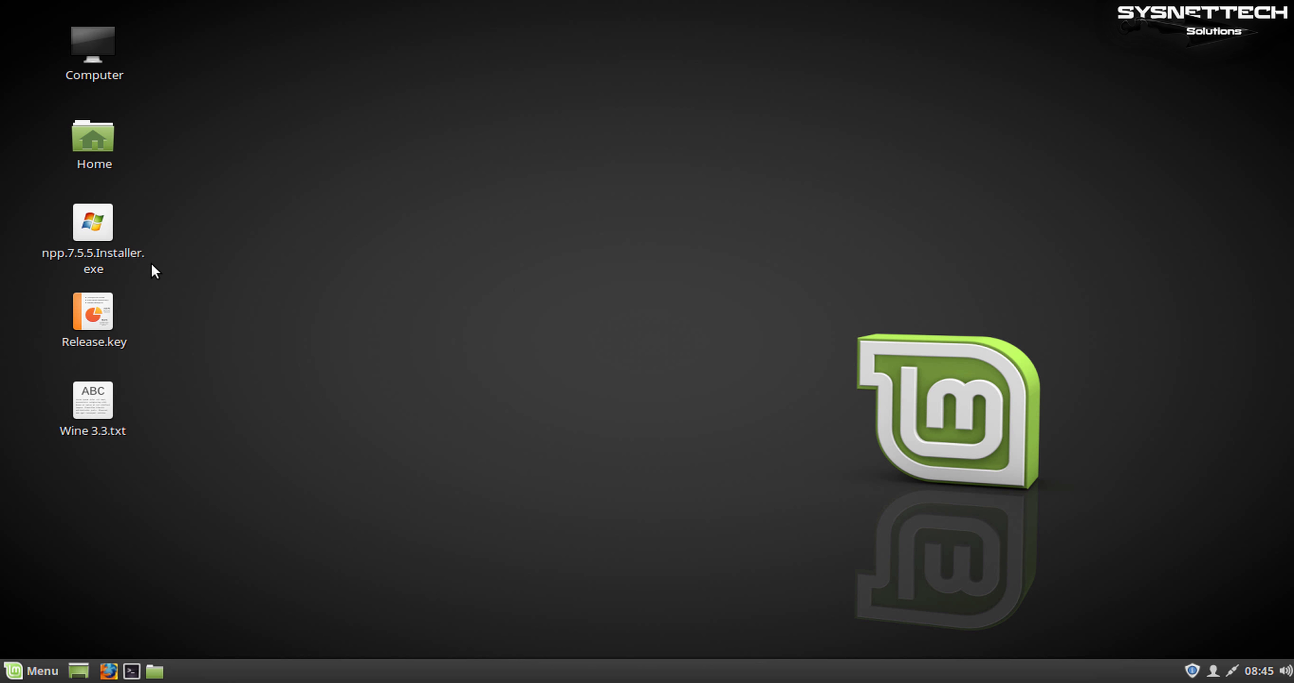
# Run npp.7.5.5.Installer.exe with Wine Windows Program Loader and accept English as the installer language.
pyautogui.rightClick(104, 244)
pyautogui.moveTo(233, 289)
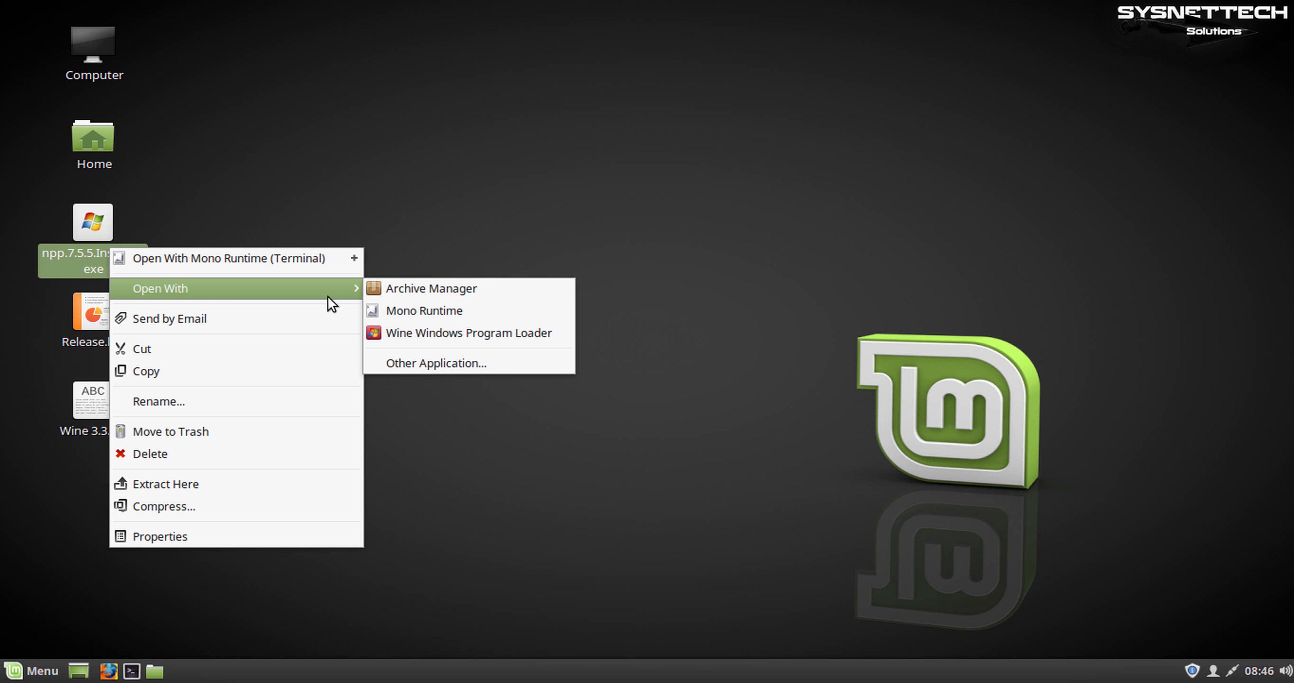
pyautogui.click(455, 337)
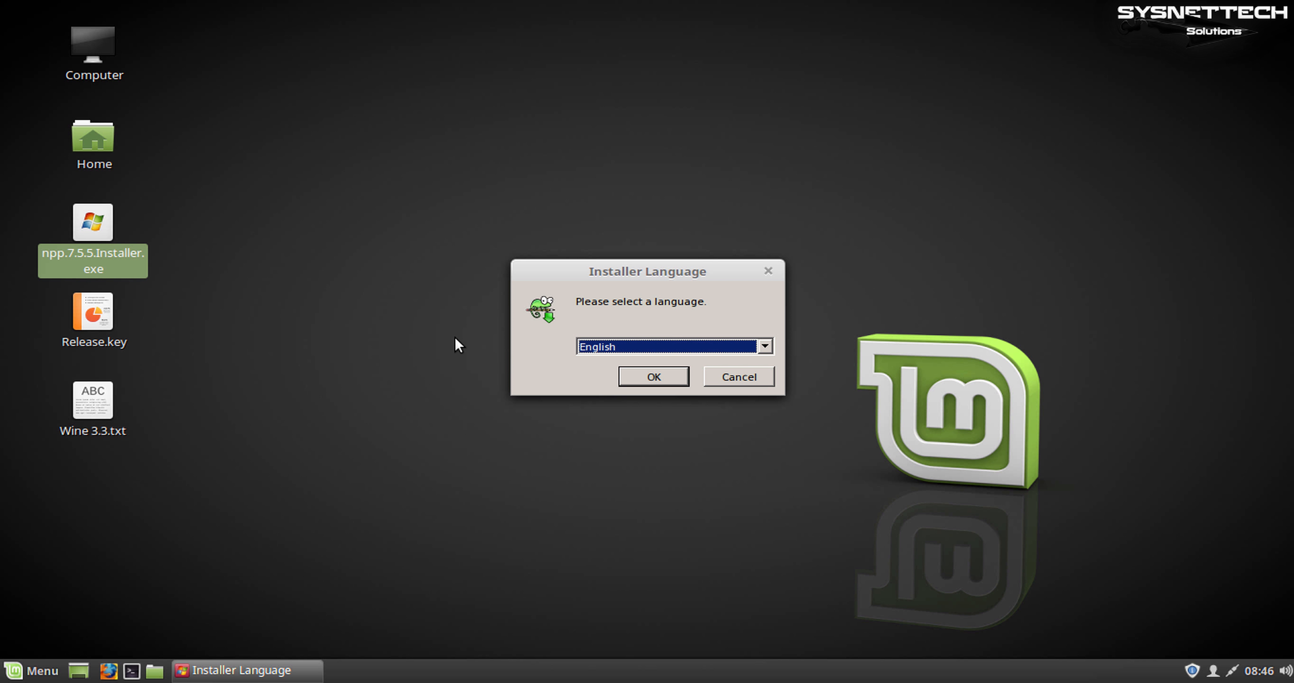
pyautogui.click(653, 378)
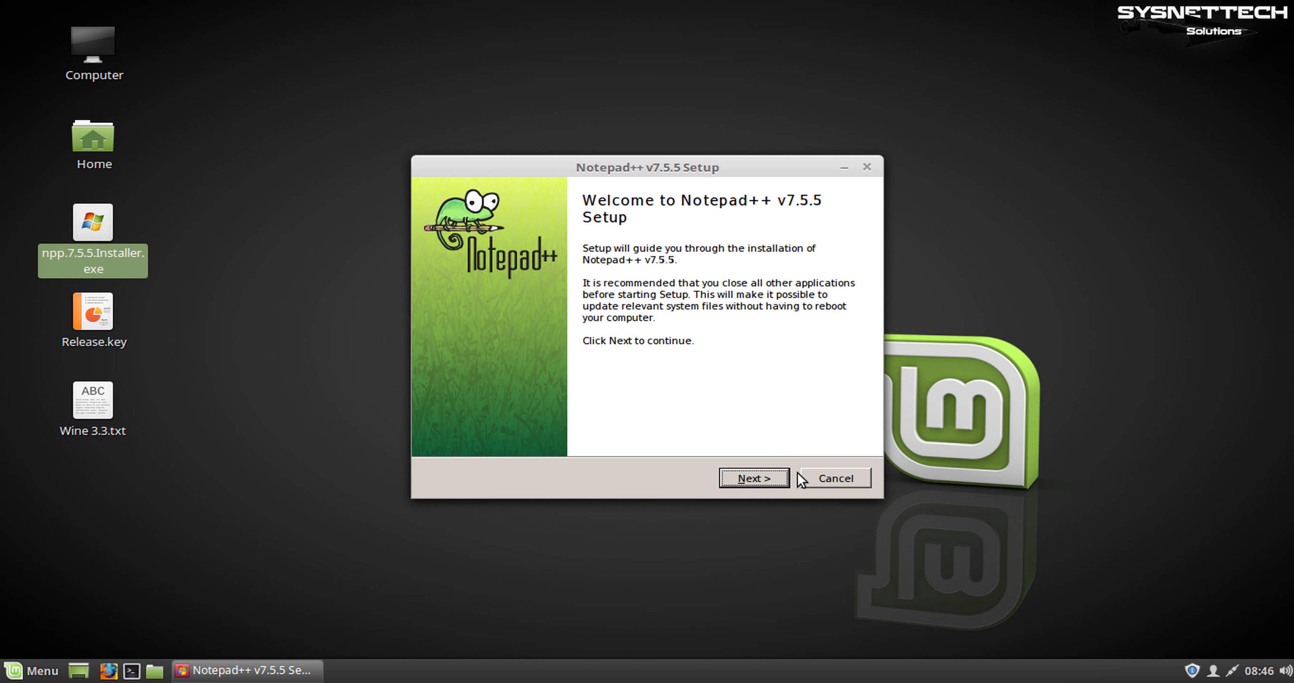
# Install Notepad++ v7.5.5 with the preselected Custom components and a desktop shortcut, and finish setup with Run Notepad++ enabled.
pyautogui.click(771, 477)
pyautogui.click(770, 477)
pyautogui.click(771, 476)
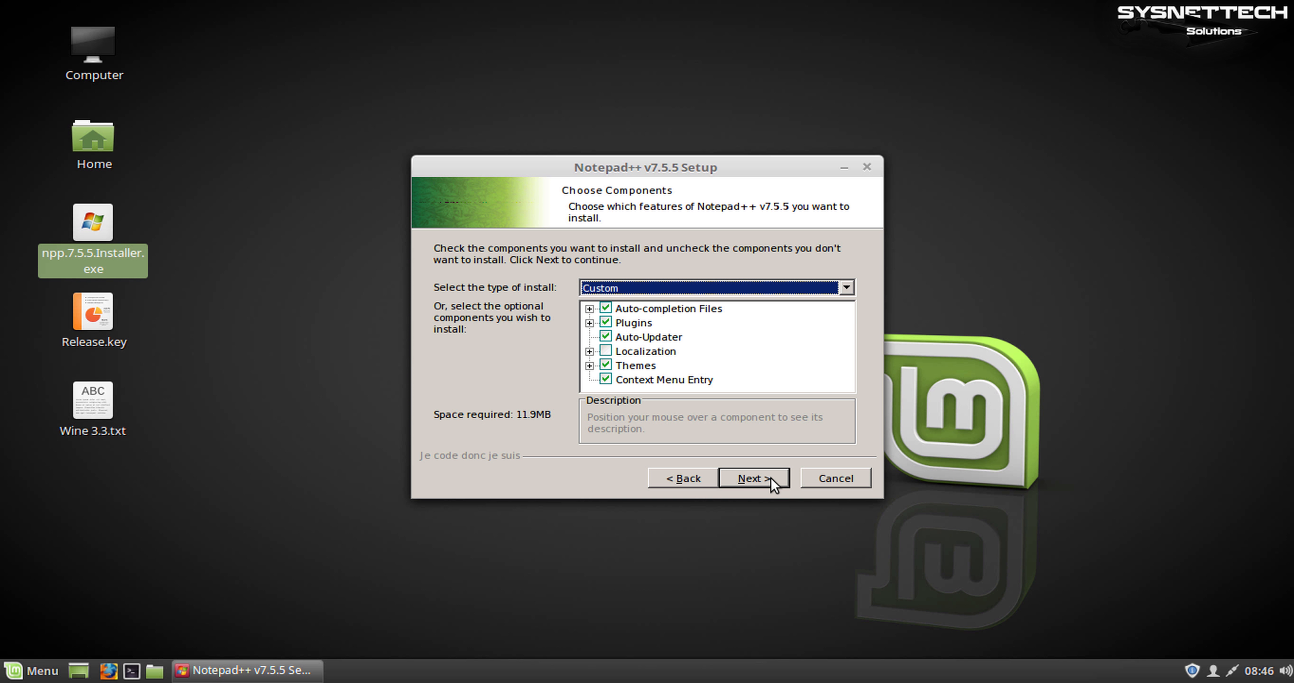
pyautogui.click(771, 478)
pyautogui.click(556, 362)
pyautogui.click(776, 479)
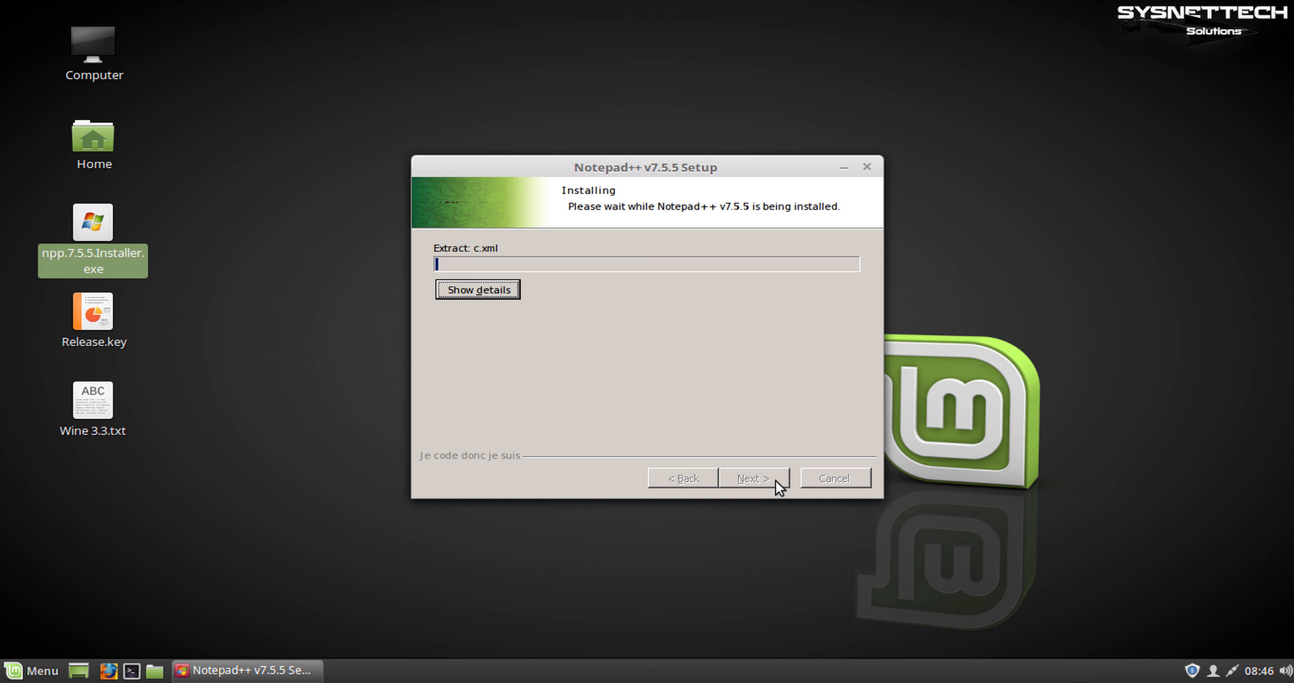
pyautogui.click(503, 291)
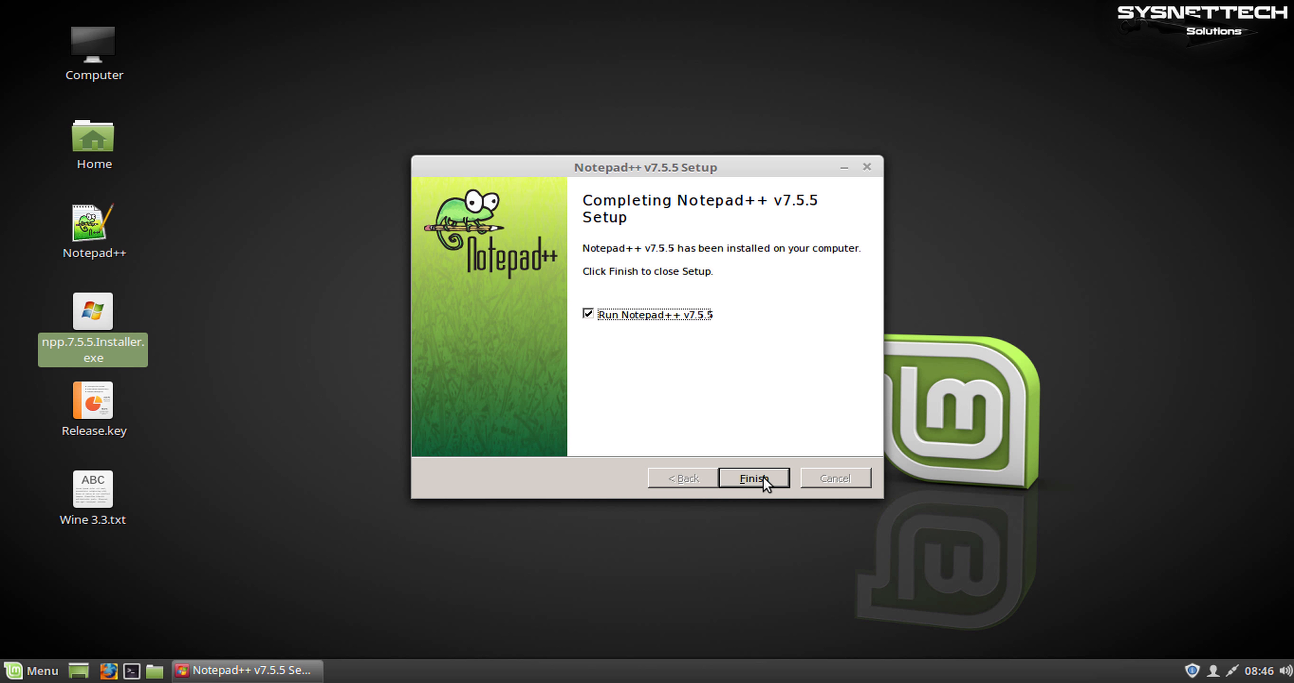
pyautogui.click(763, 477)
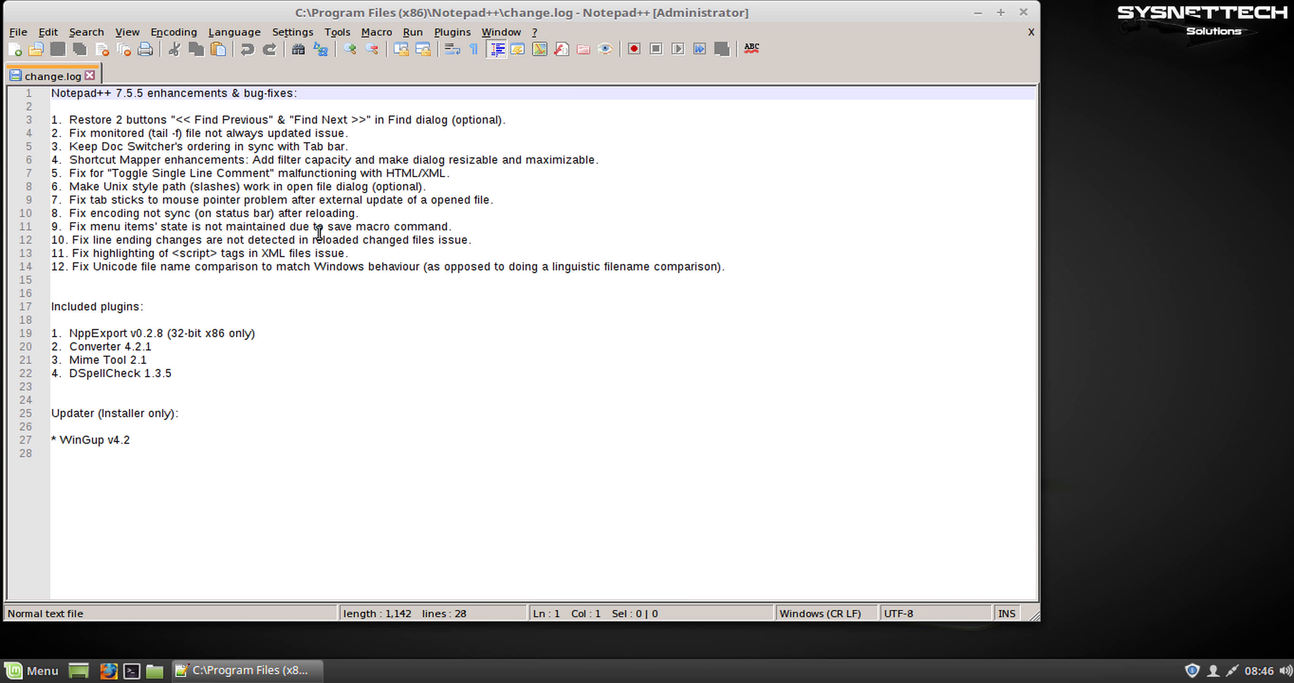
# Close the change.log document, then move the Notepad++ window clear of the desktop icons and shrink it.
pyautogui.click(90, 75)
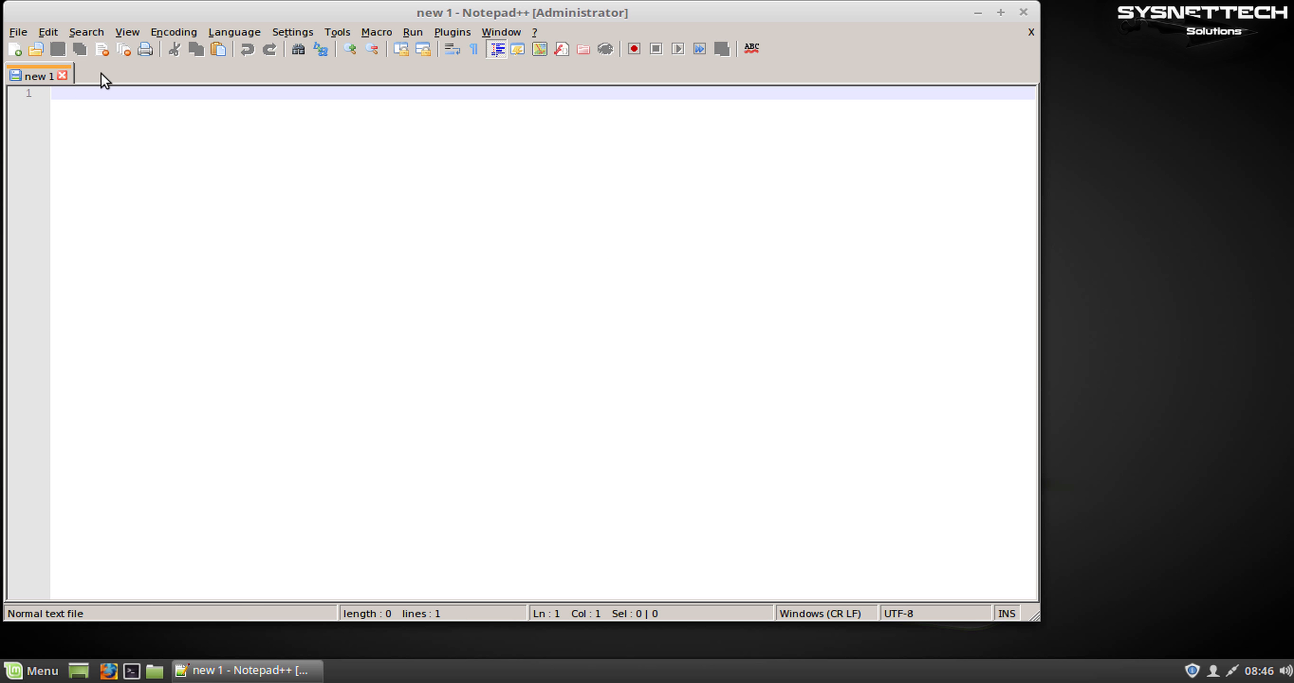
pyautogui.moveTo(261, 11); pyautogui.dragTo(474, 18)
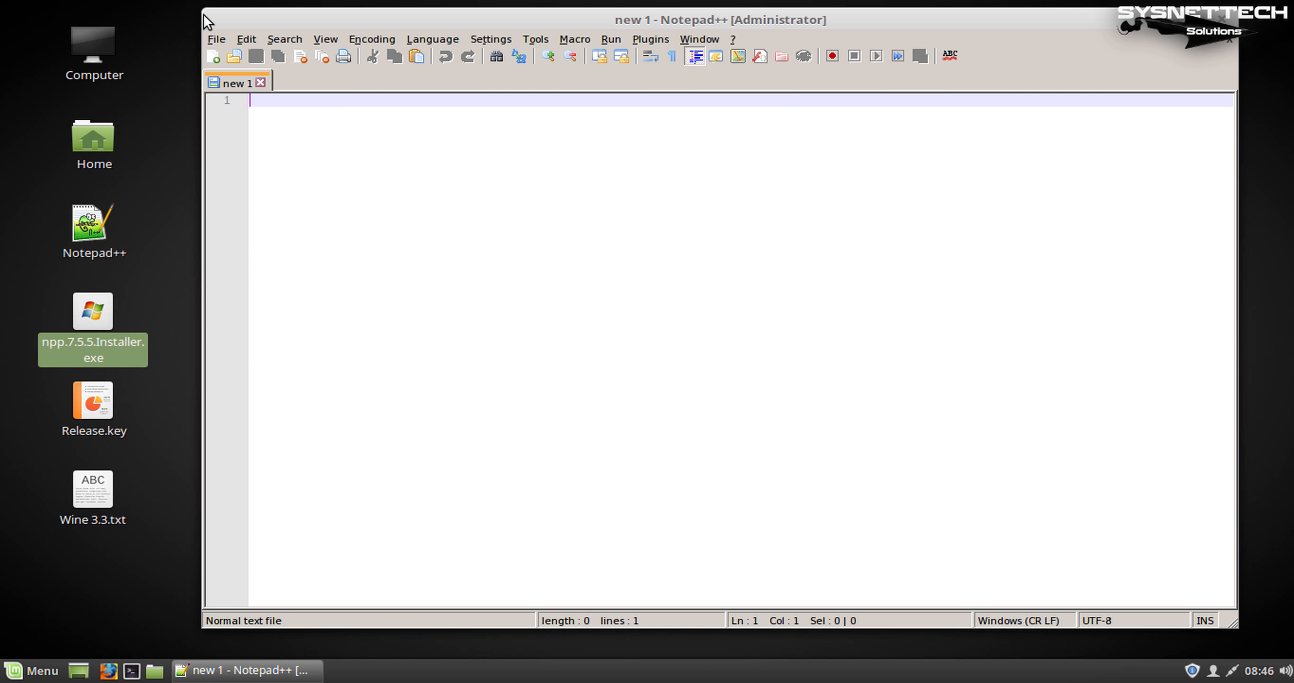
pyautogui.moveTo(203, 10); pyautogui.dragTo(299, 60)
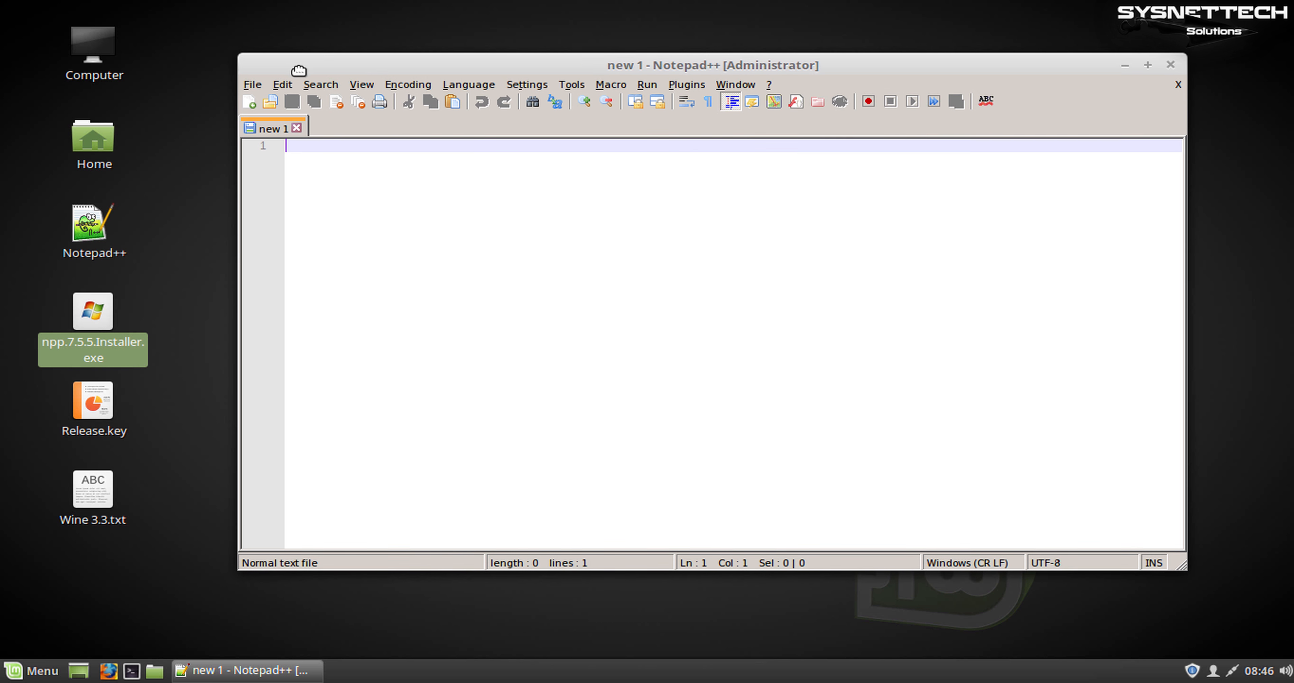
# Check the version information in the About Notepad++ dialog, and close the dialog and Notepad++.
pyautogui.click(769, 78)
pyautogui.click(838, 256)
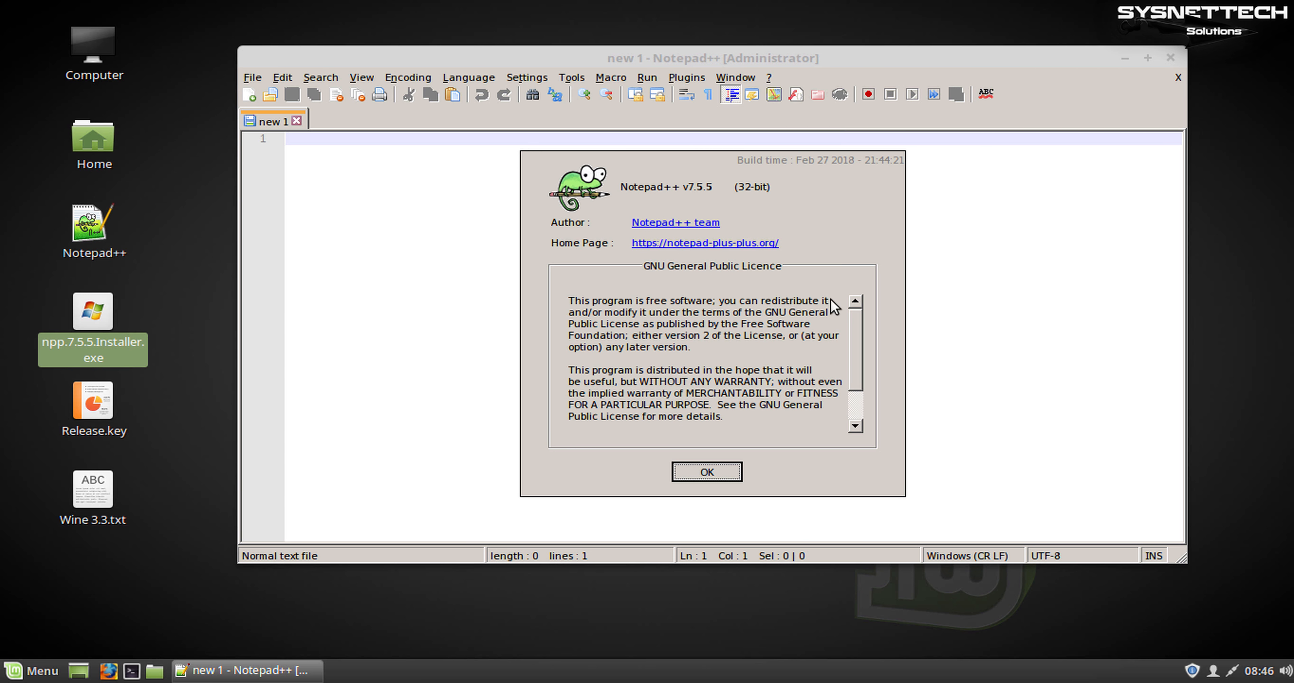
pyautogui.click(724, 473)
pyautogui.click(1171, 58)
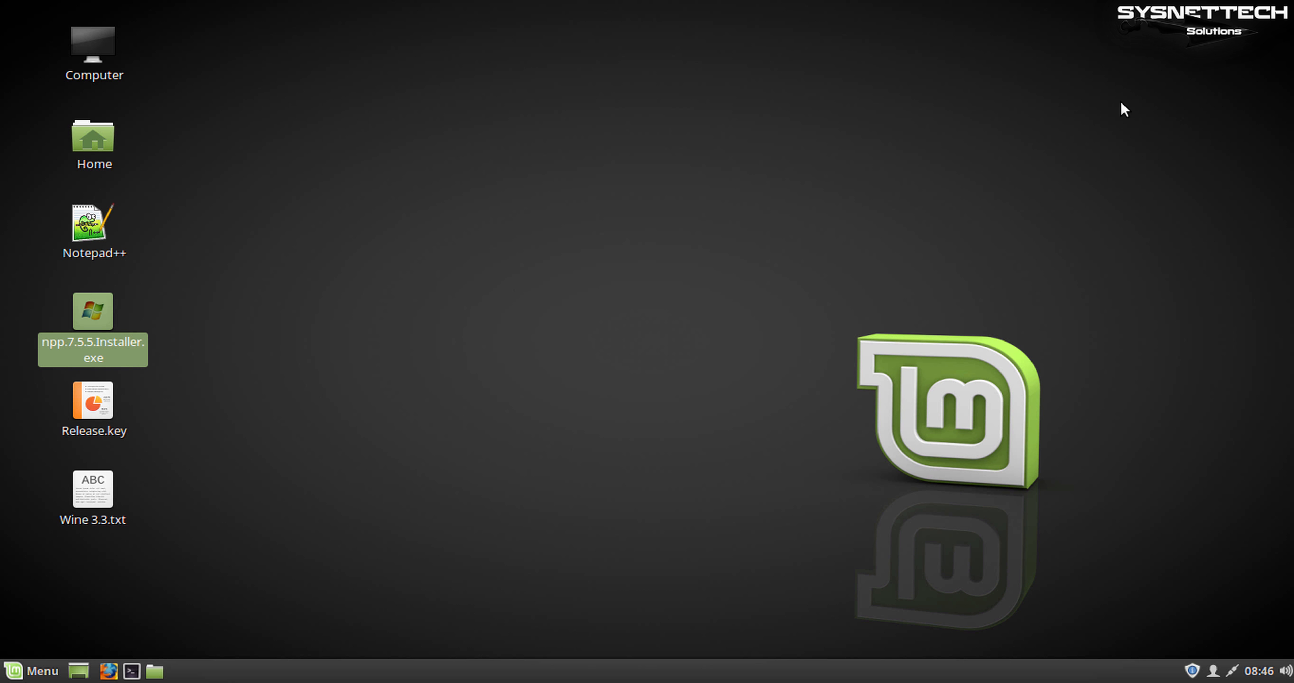
# Permanently delete npp.7.5.5.Installer.exe, Release.key and Wine 3.3.txt from the desktop.
pyautogui.moveTo(1041, 153); pyautogui.dragTo(413, 415)
pyautogui.moveTo(190, 560); pyautogui.dragTo(94, 309)
pyautogui.rightClick(94, 309)
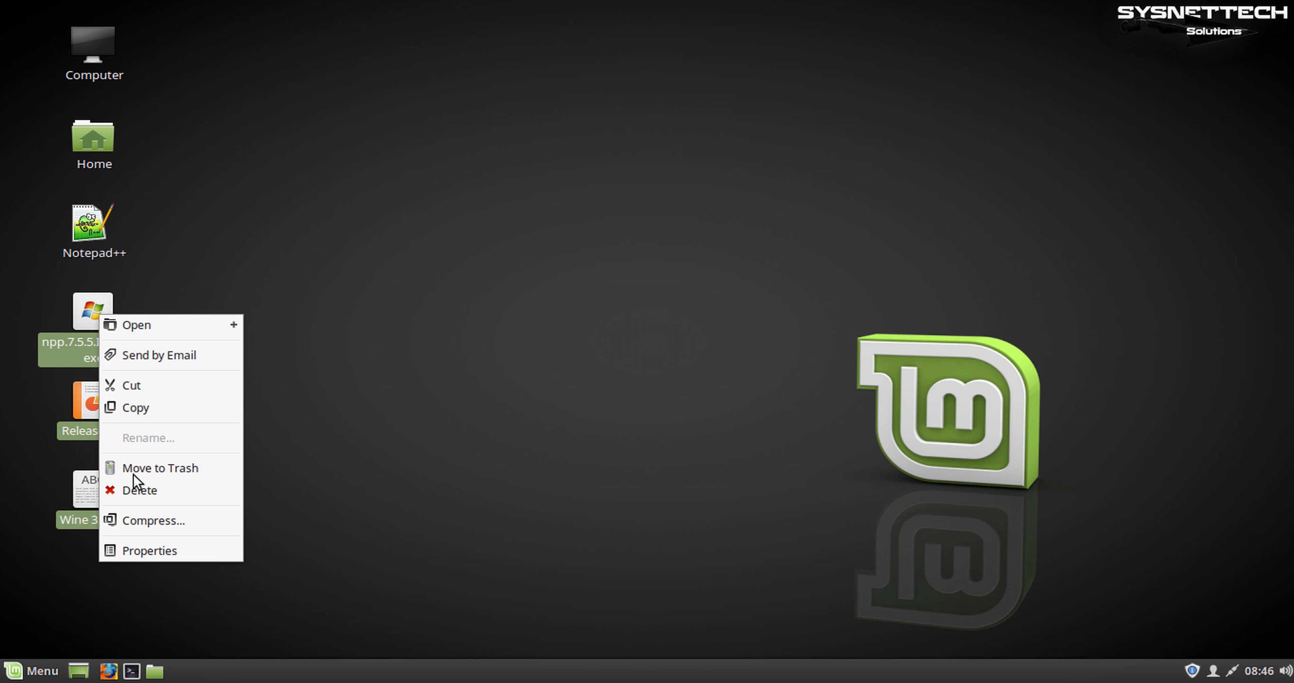
pyautogui.click(143, 490)
pyautogui.click(821, 392)
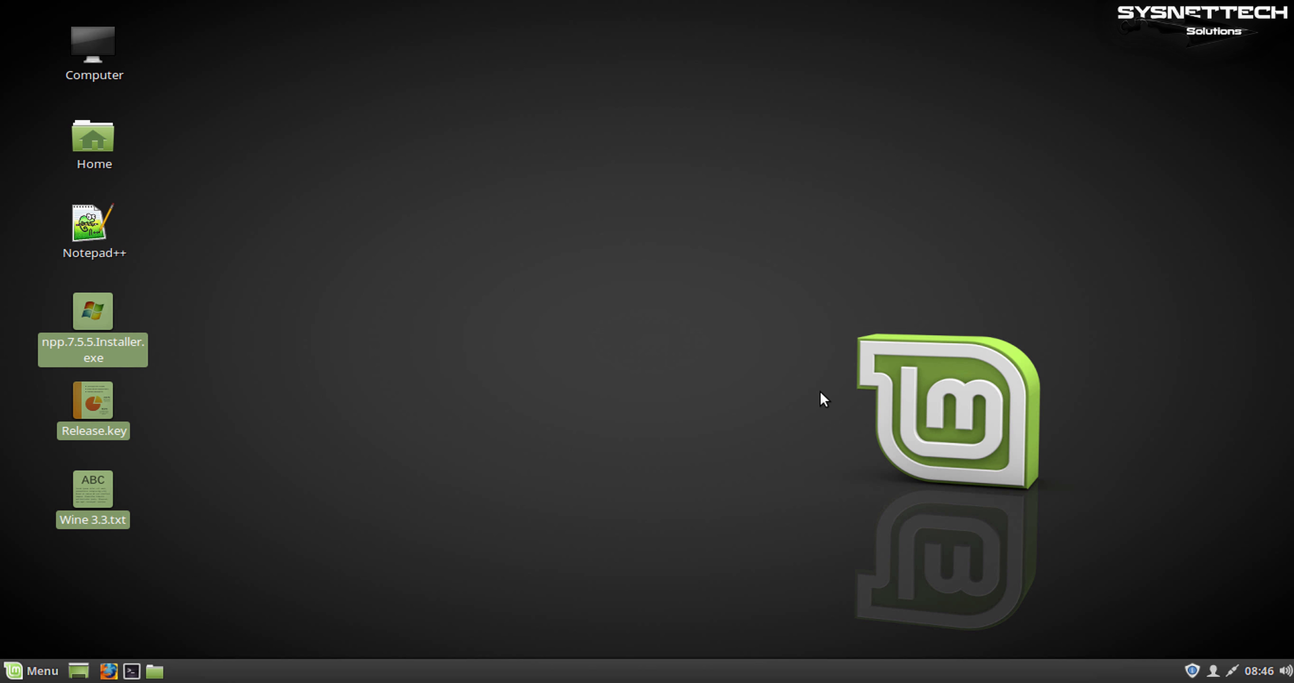